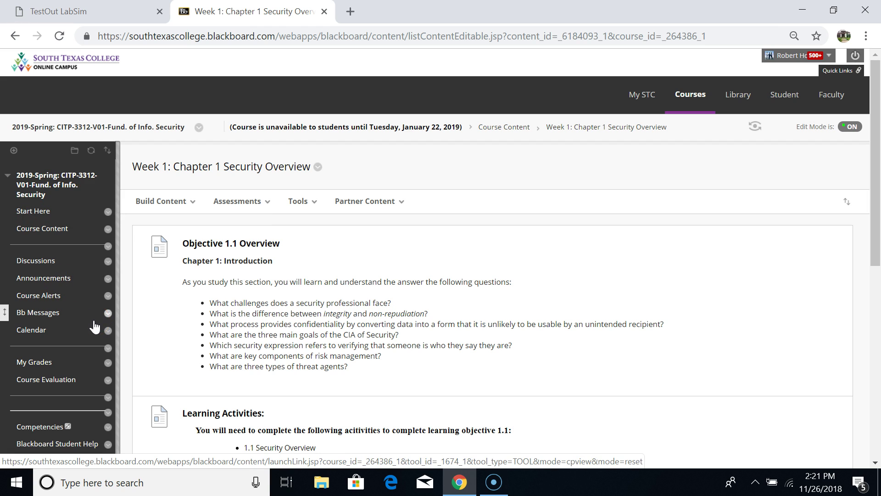
Step: Open the Course Content page and review the list of weekly chapter folders
left_click(32, 232)
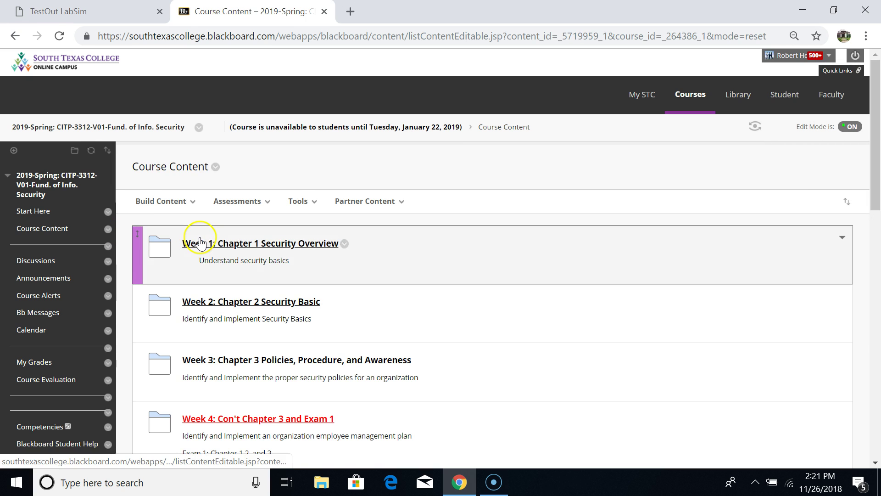
left_click(876, 166)
left_click_drag(875, 165, 875, 170)
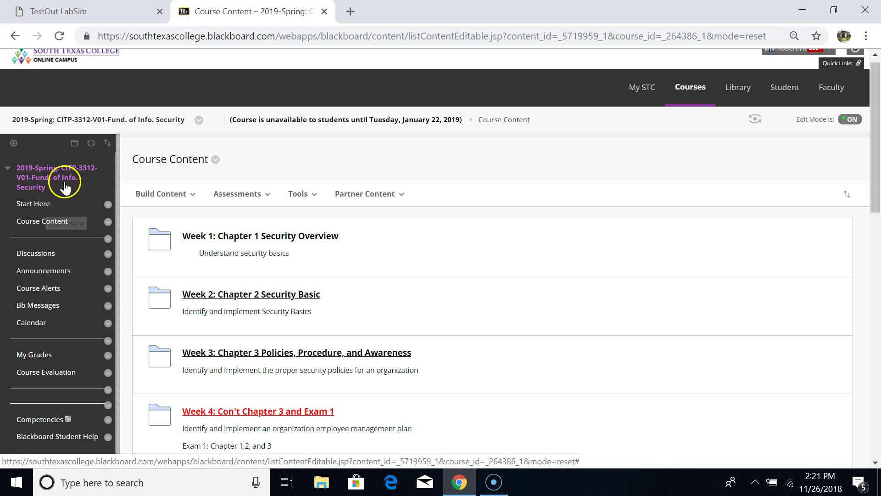
left_click(194, 196)
left_click(218, 152)
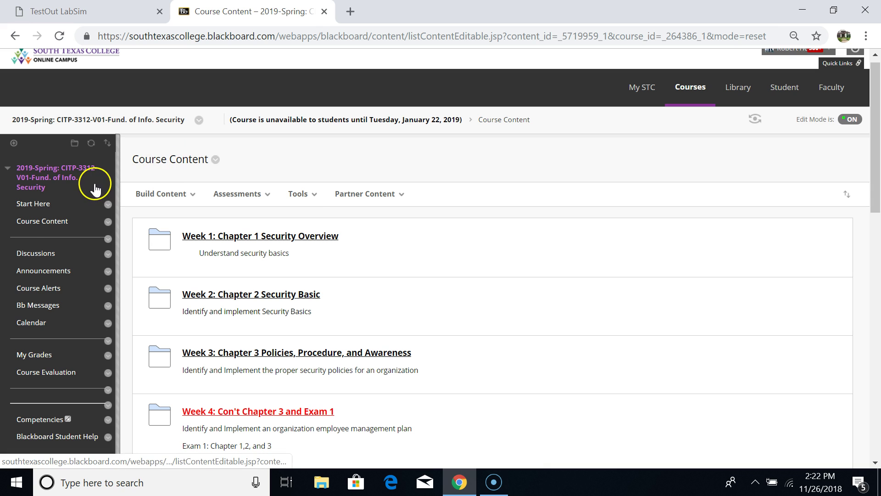
left_click(38, 226)
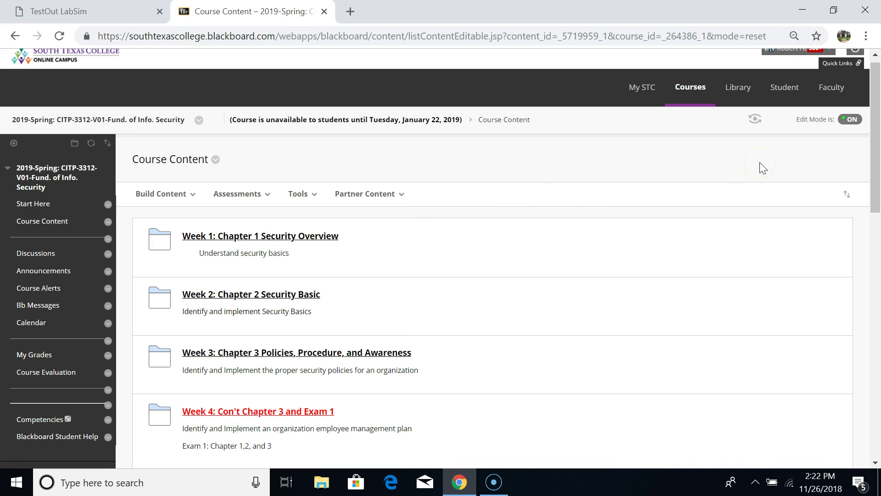
left_click(877, 102)
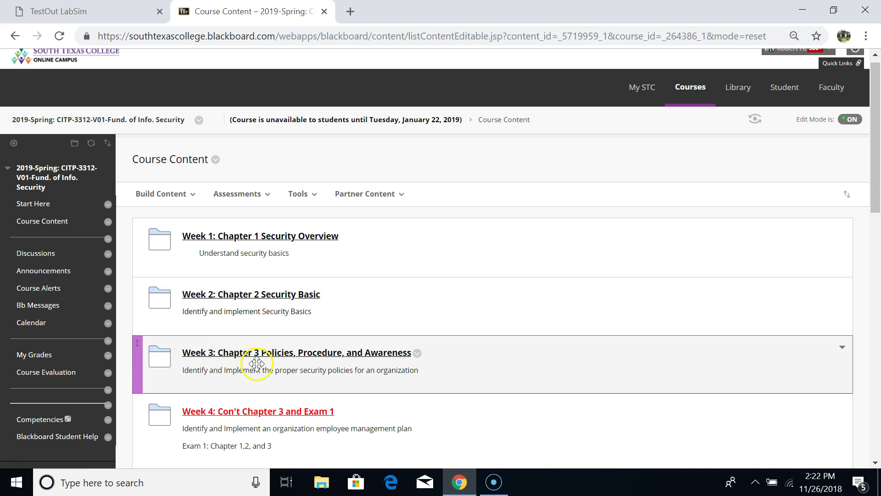
left_click(322, 365)
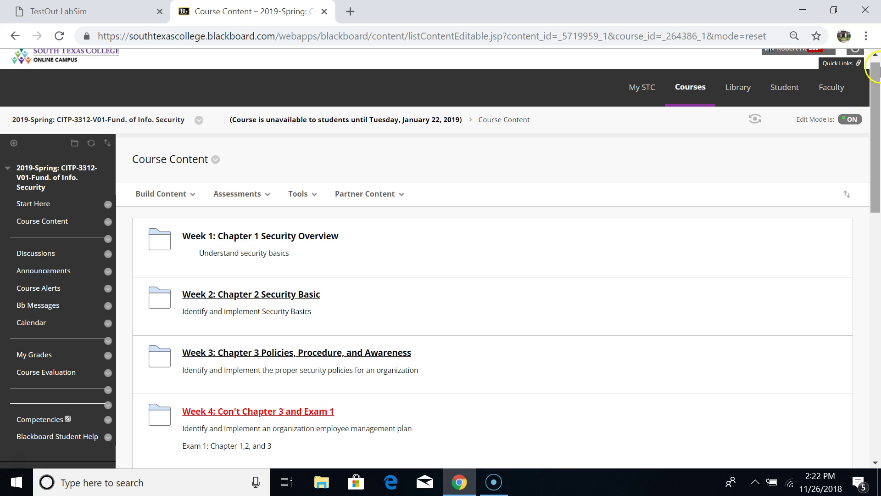
left_click_drag(878, 79, 868, 62)
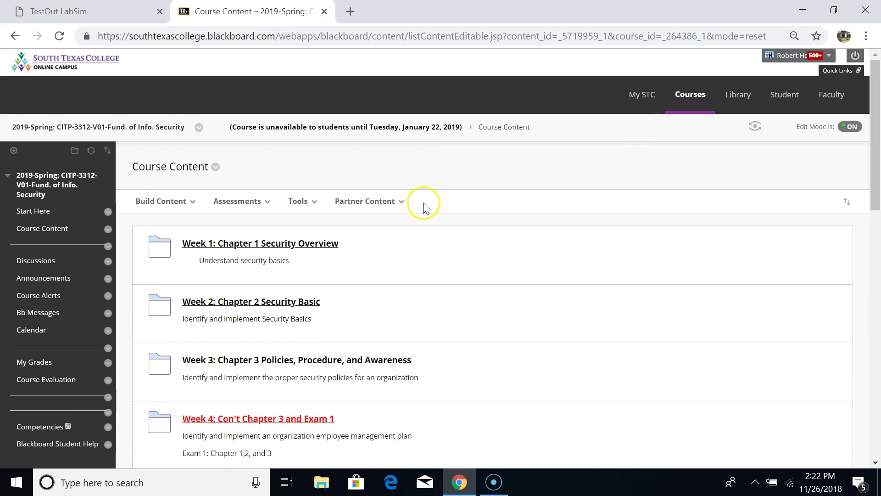
Step: Open the Week 1: Chapter 1 Security Overview folder and review its objective, learning activities and Introduce Yourself discussion
left_click(295, 244)
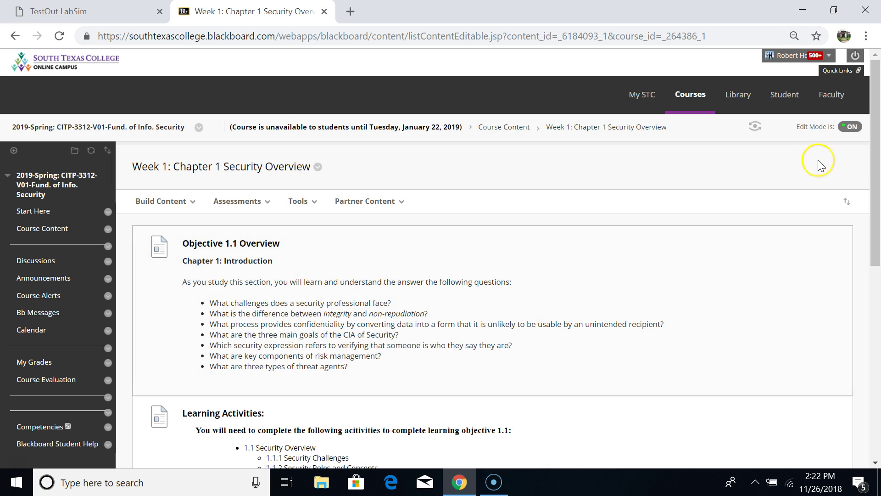
left_click(874, 175)
left_click_drag(874, 176, 872, 281)
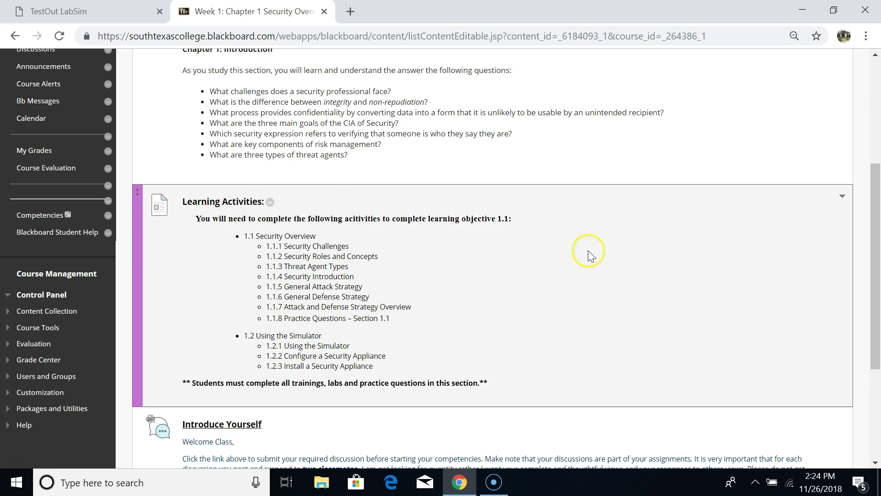
left_click_drag(877, 202, 875, 134)
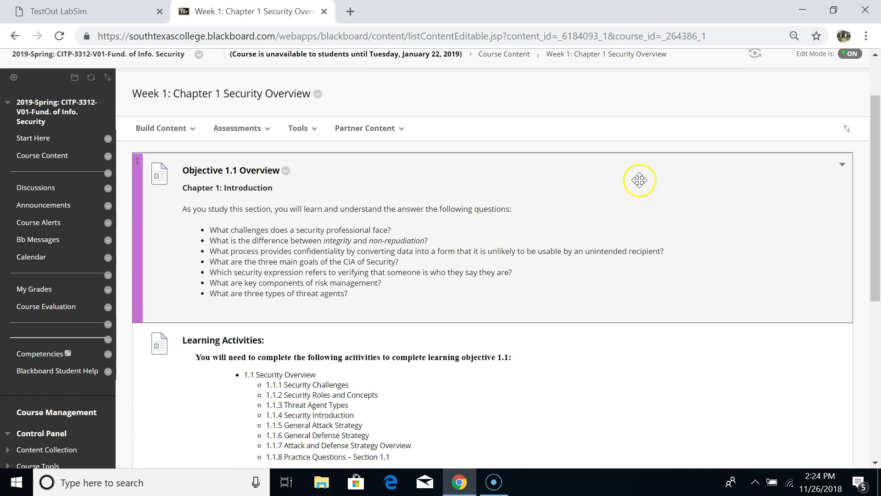
left_click_drag(874, 139, 878, 298)
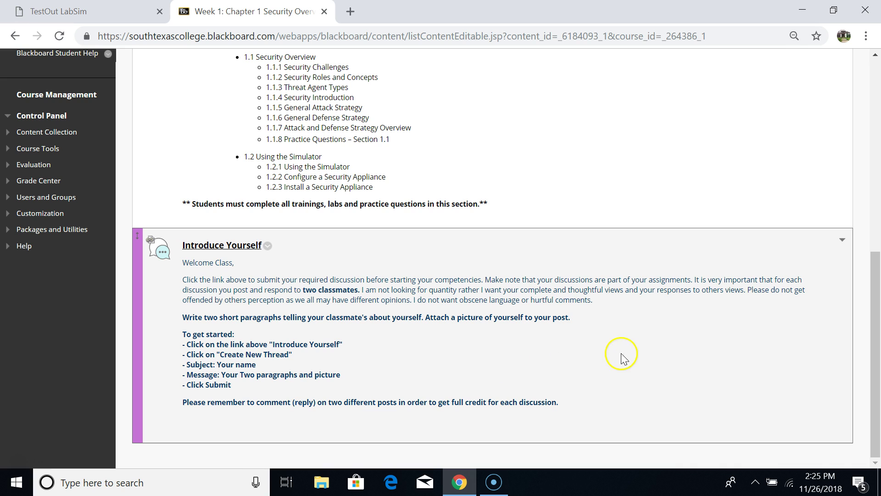
left_click_drag(877, 328, 876, 142)
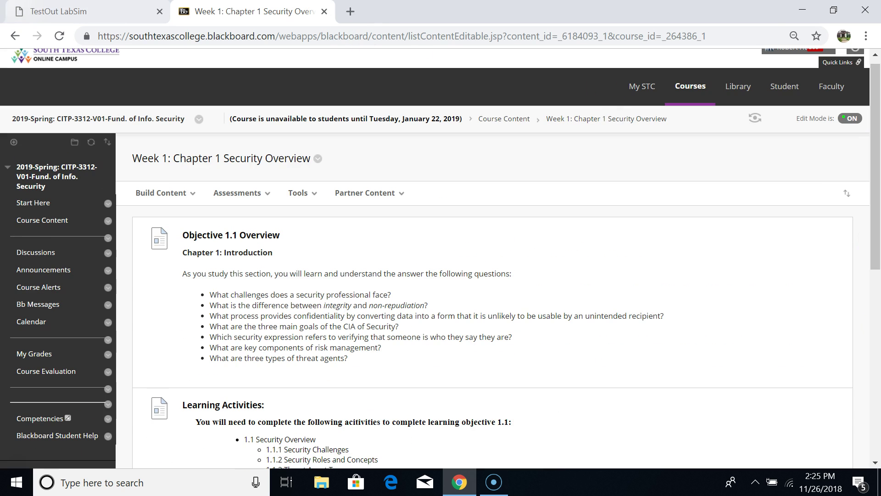
Step: Load the testout.com website in a new browser tab
left_click(84, 11)
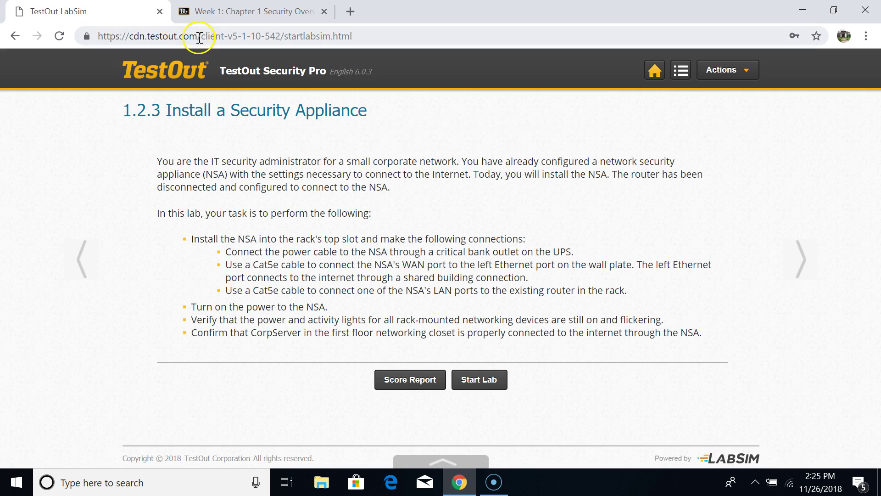
left_click(353, 15)
type("tes")
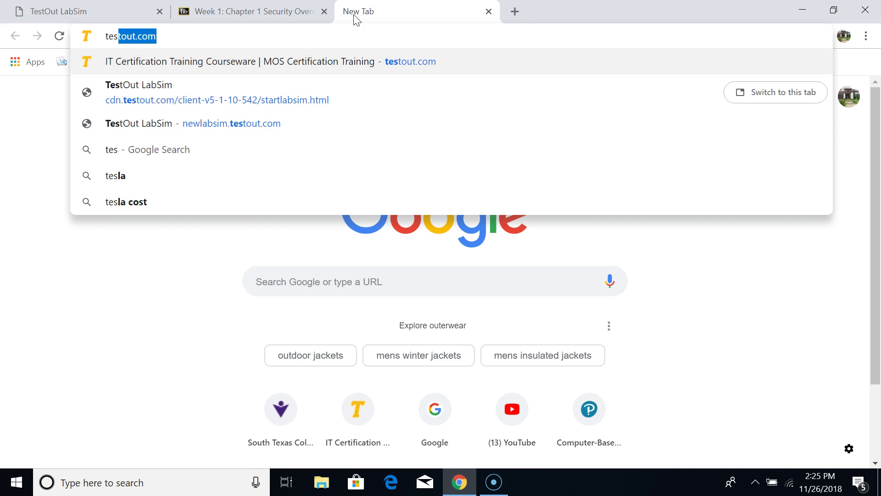
type("t")
key("Return")
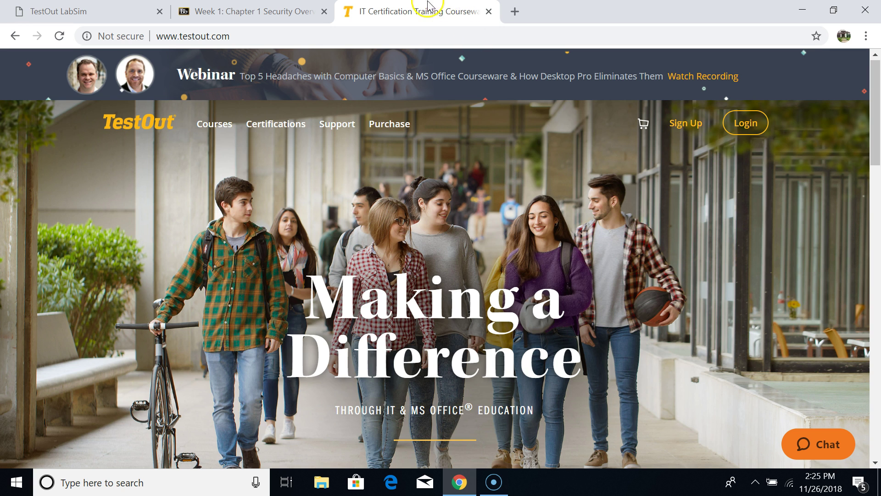
Step: Return to the TestOut LabSim page and open 1.2.1 Using the Simulator from the course outline
left_click(231, 14)
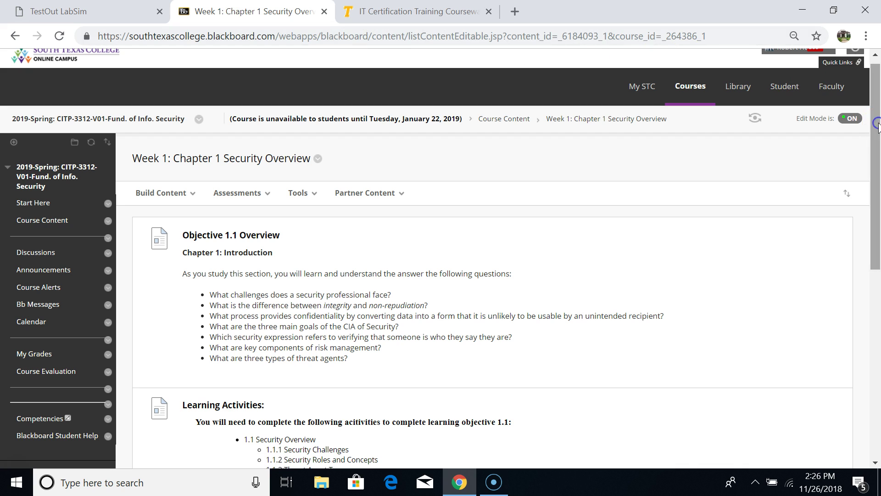
left_click(78, 10)
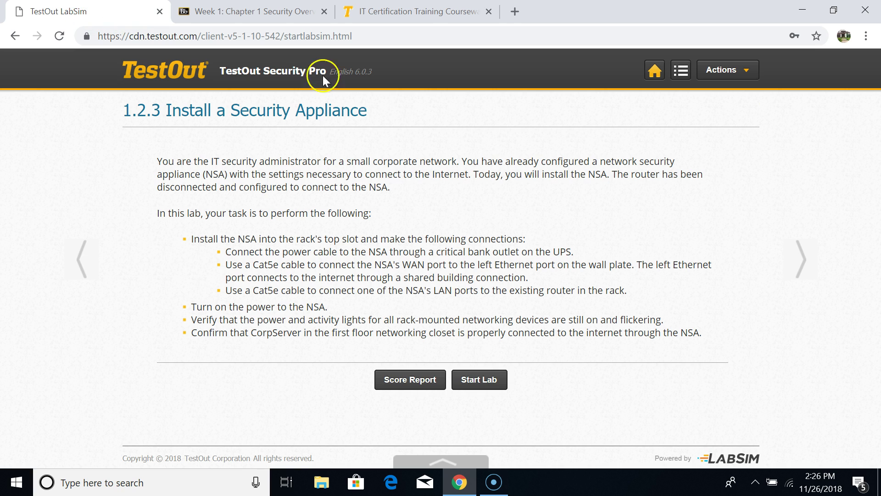
left_click(681, 70)
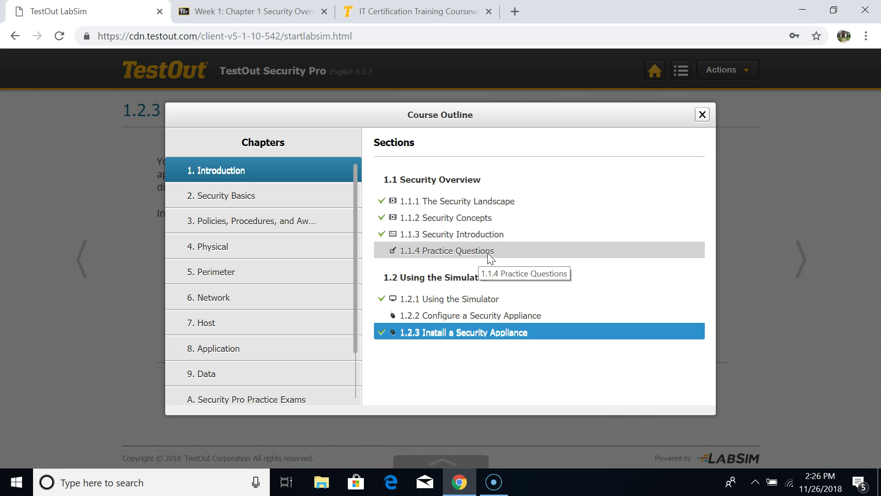
left_click(525, 250)
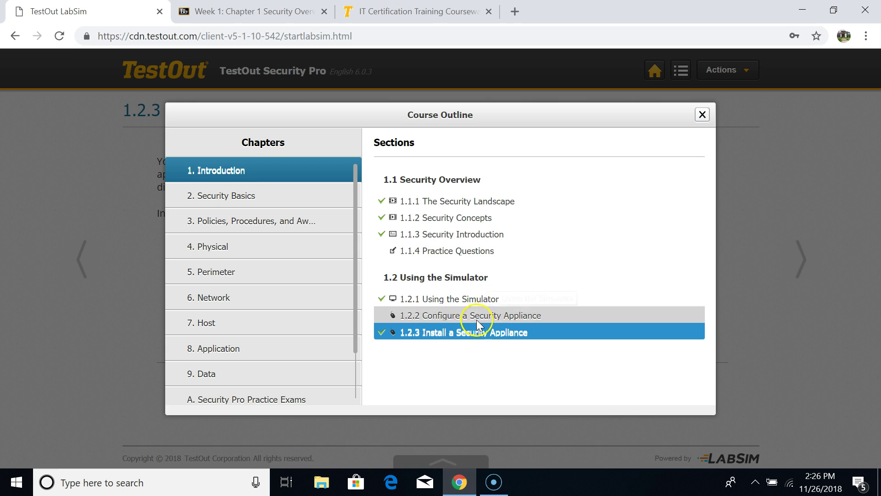
left_click(495, 303)
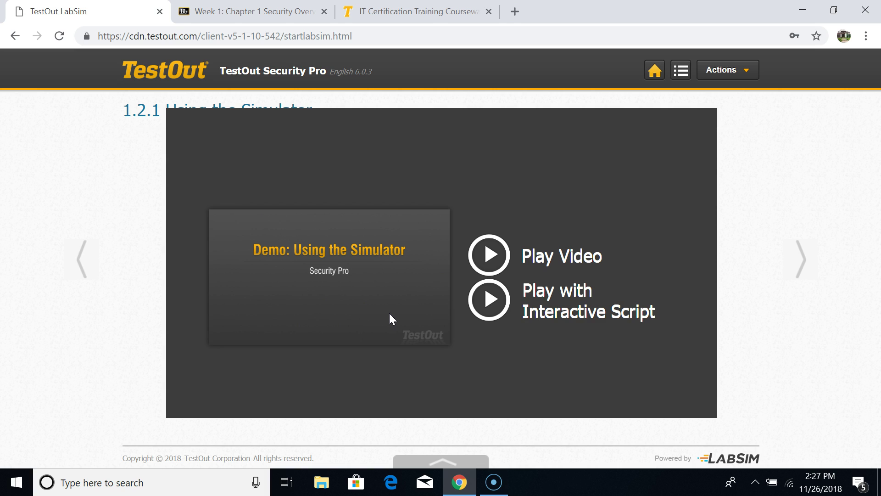
Step: Open 1.1.1 The Security Landscape from the course outline and advance through 1.1.2 Security Concepts to 1.1.3 Security Introduction
left_click(681, 70)
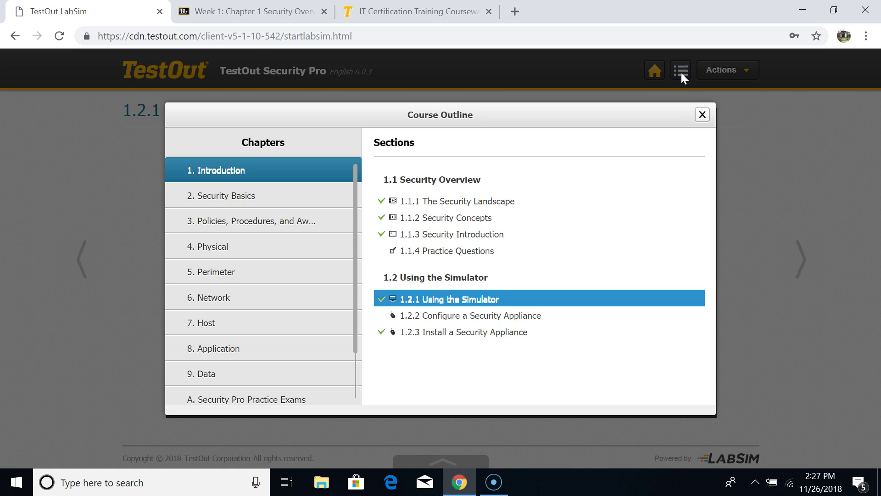
left_click(474, 200)
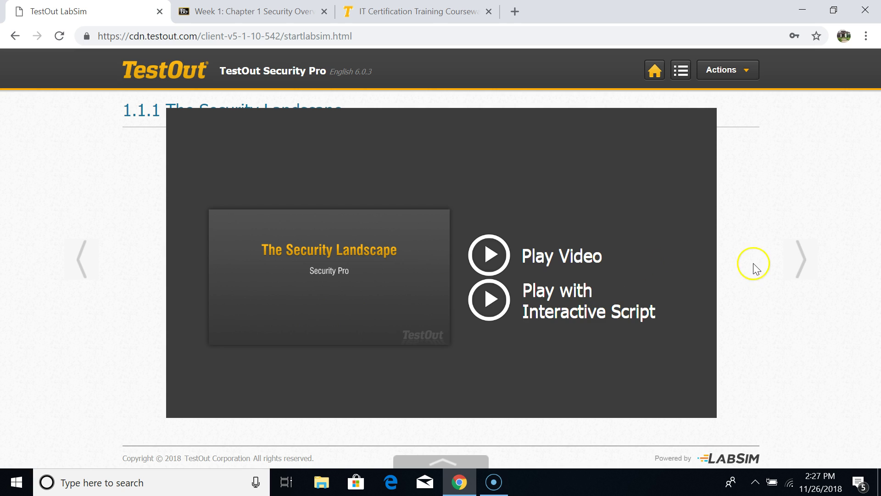
left_click(803, 262)
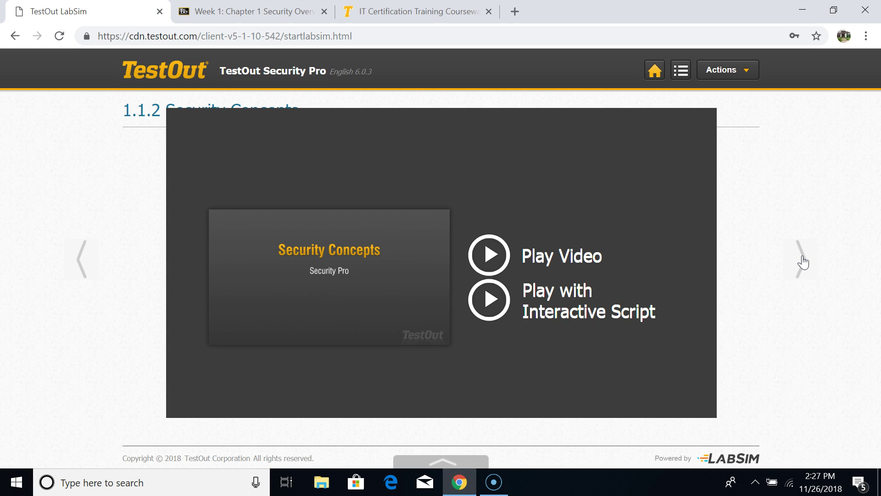
left_click(803, 262)
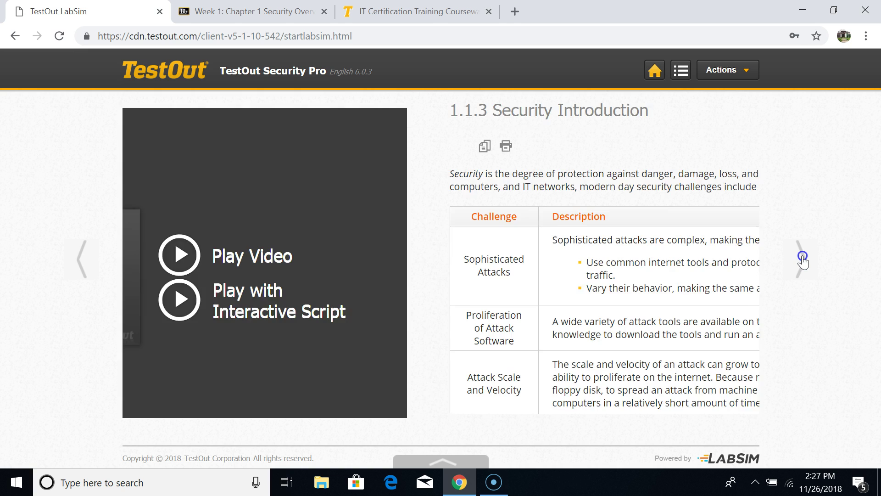
left_click(747, 202)
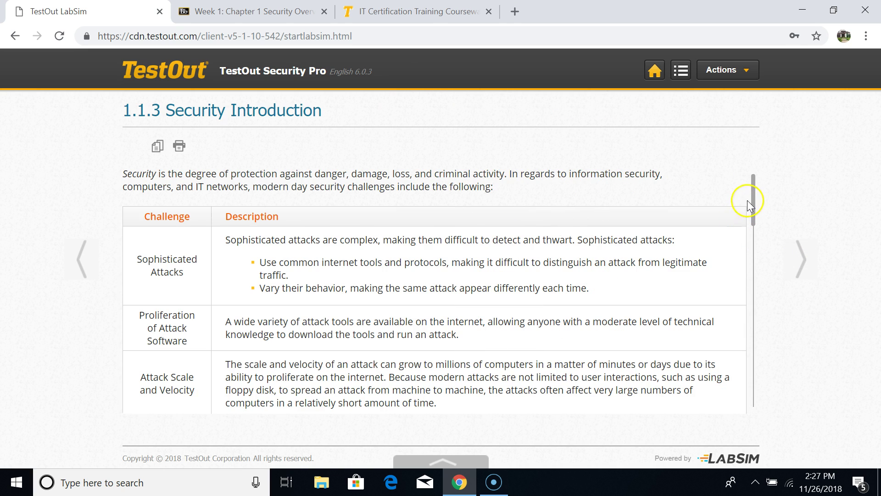
left_click(301, 90)
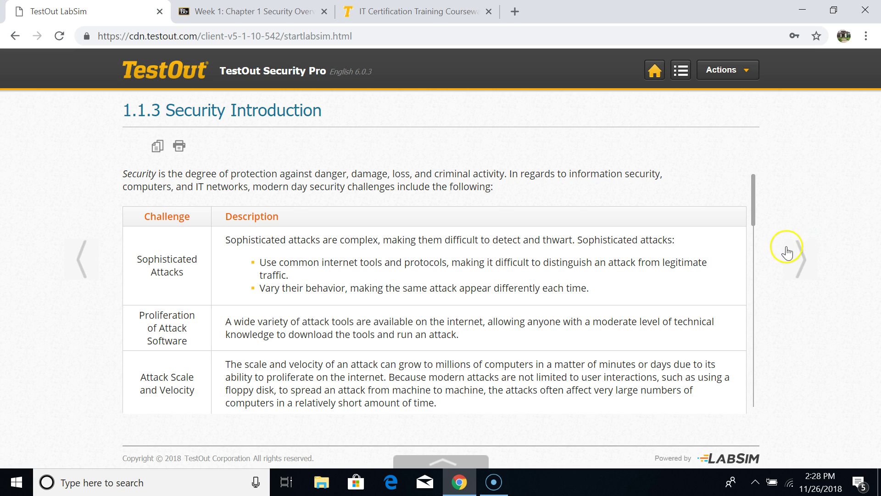
Step: Advance to 1.1.4 Practice Questions and review the exam information and features
left_click(804, 258)
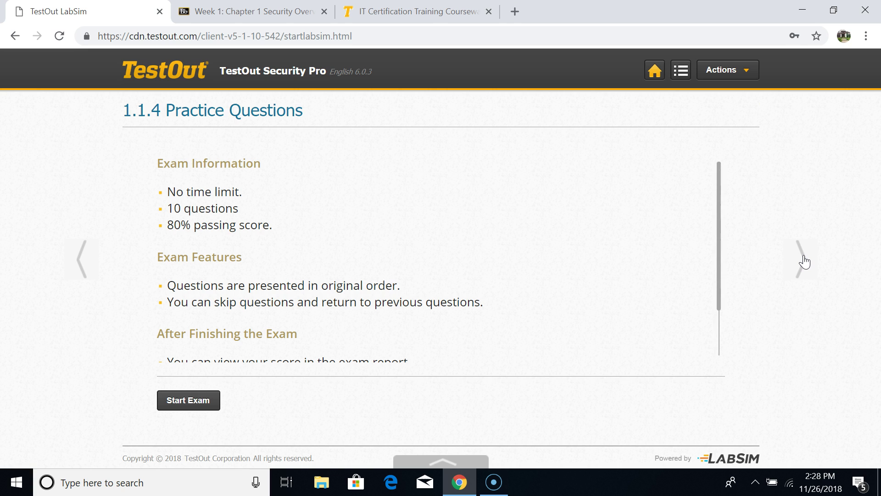
left_click(715, 221)
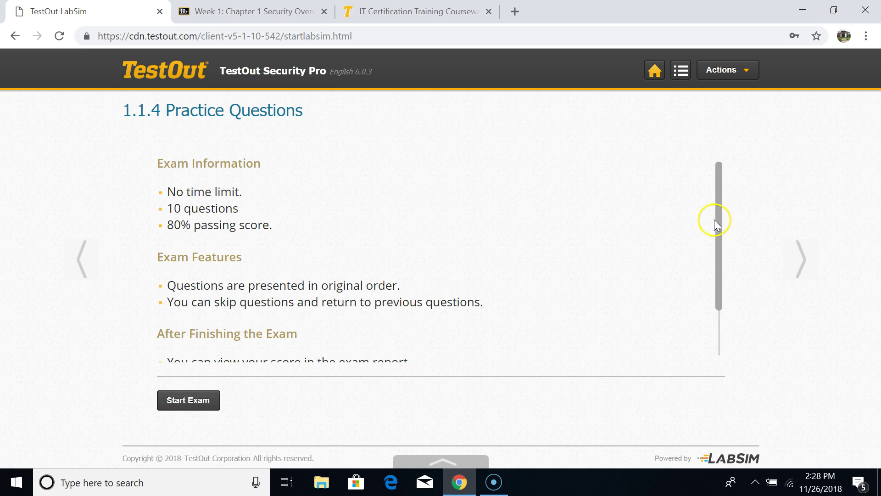
mouse_move(721, 227)
left_mouse_down()
mouse_move(722, 287)
mouse_move(720, 227)
left_mouse_up()
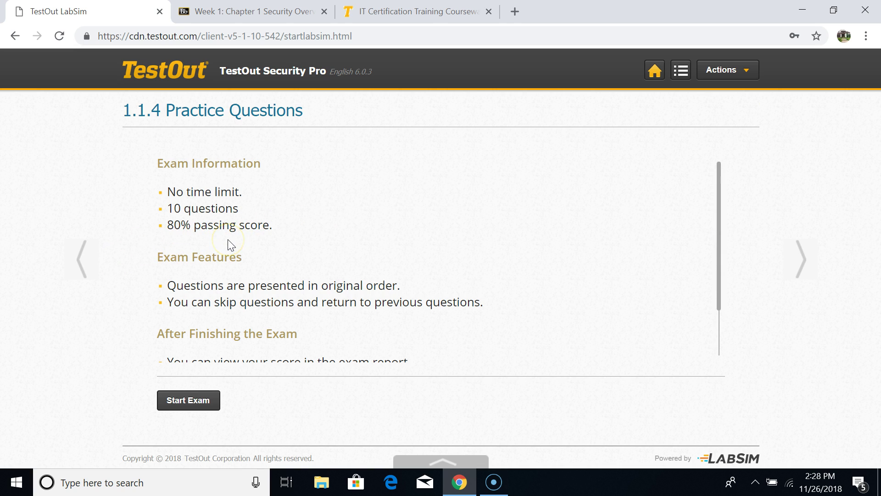
left_click(415, 283)
Step: Review the 1.2 Using the Simulator section overview and play the 1.2.1 demo video
left_click(679, 73)
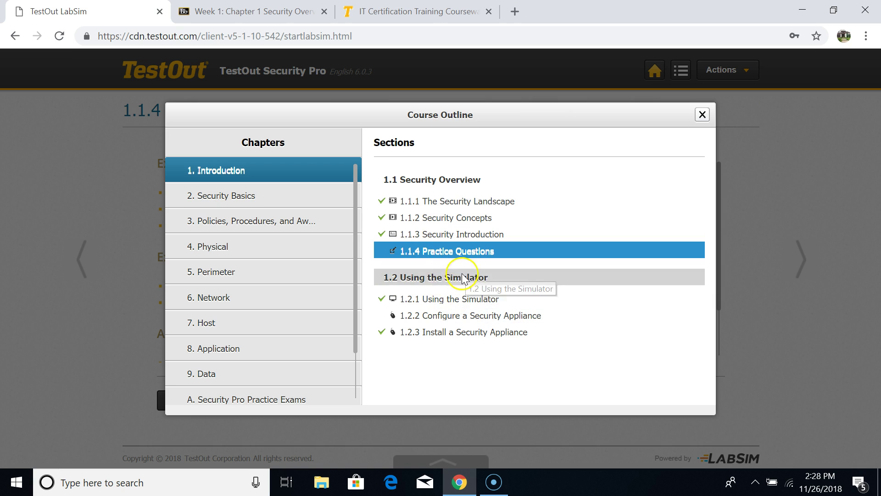
left_click(460, 303)
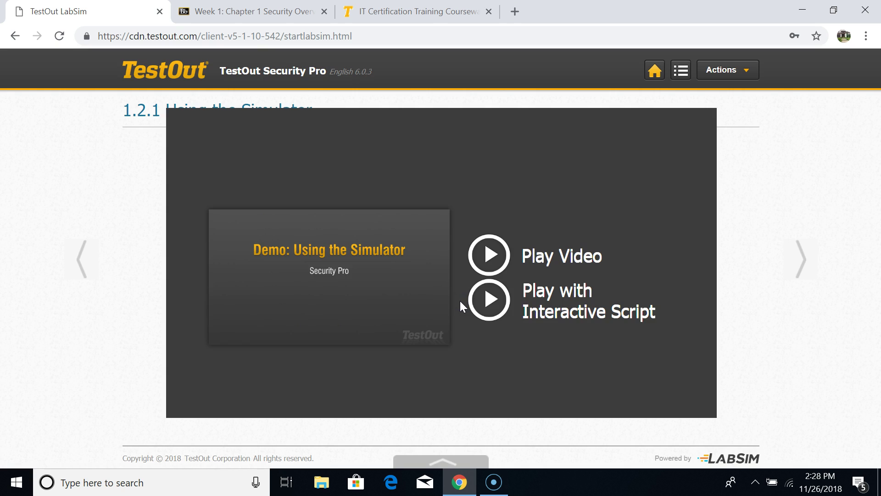
left_click(485, 259)
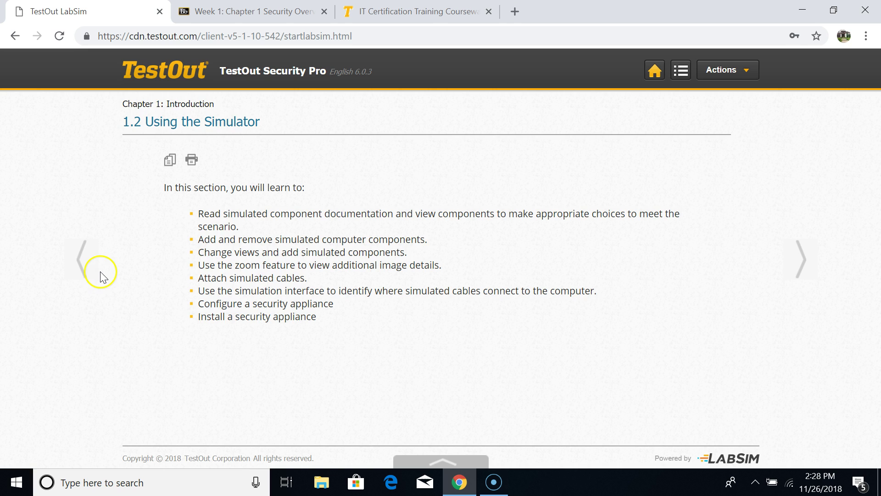
left_click(84, 262)
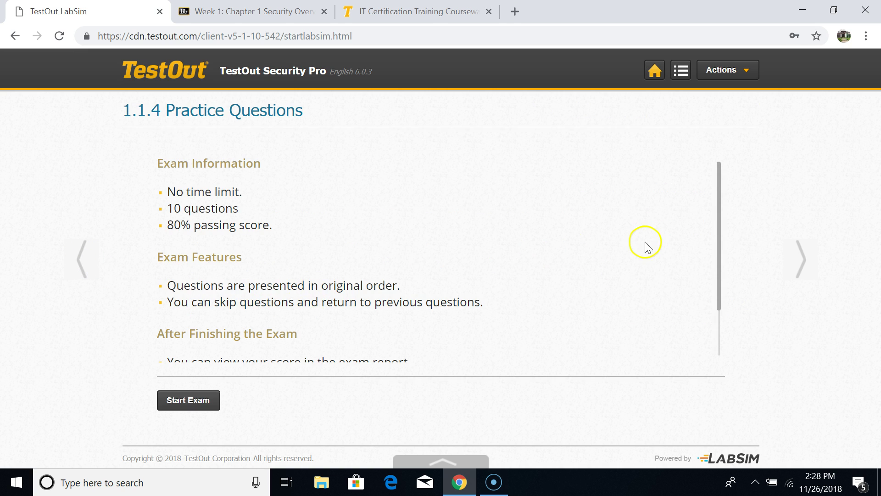
left_click(796, 265)
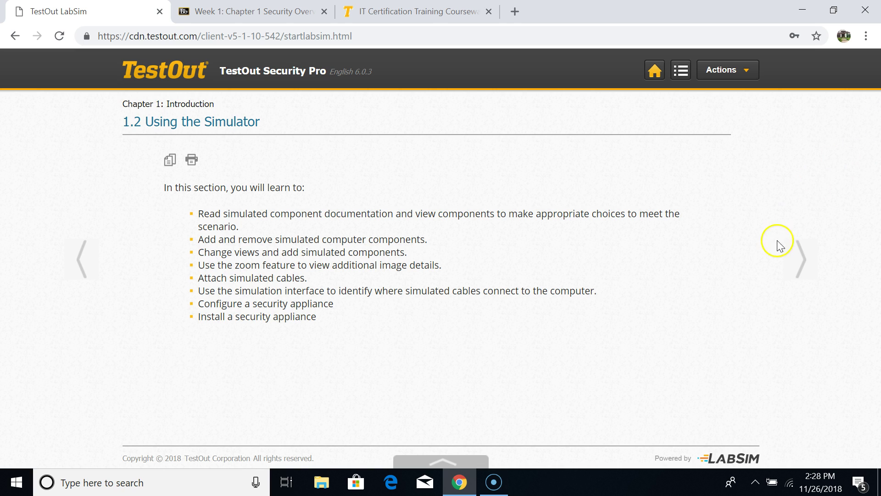
left_click(799, 257)
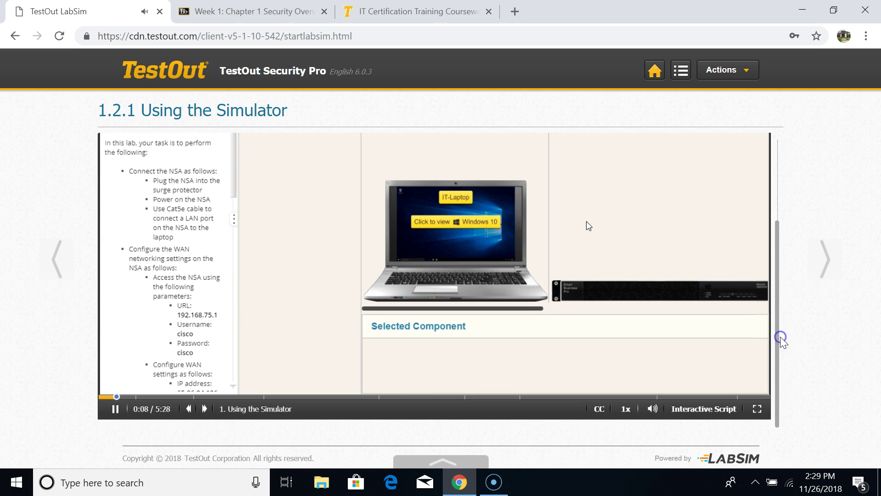
Step: Advance from the paused 1.2.1 demo video to 1.2.3 Install a Security Appliance and start its lab
left_click(116, 409)
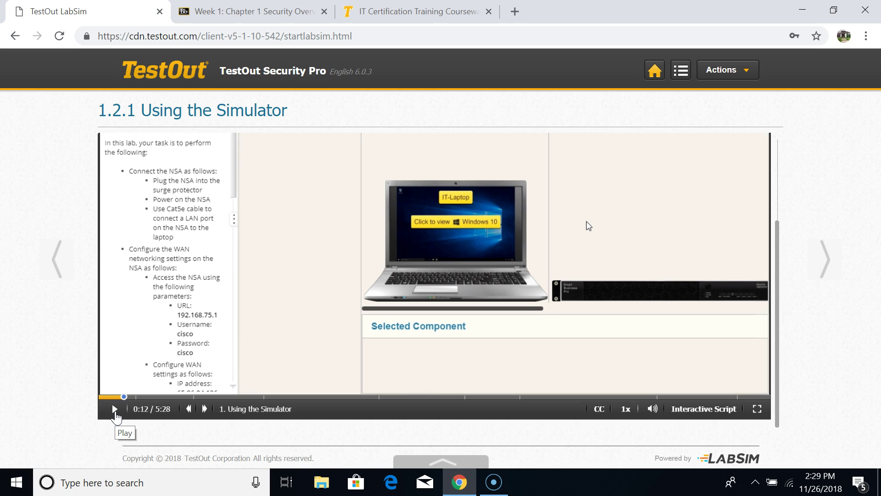
left_click(813, 261)
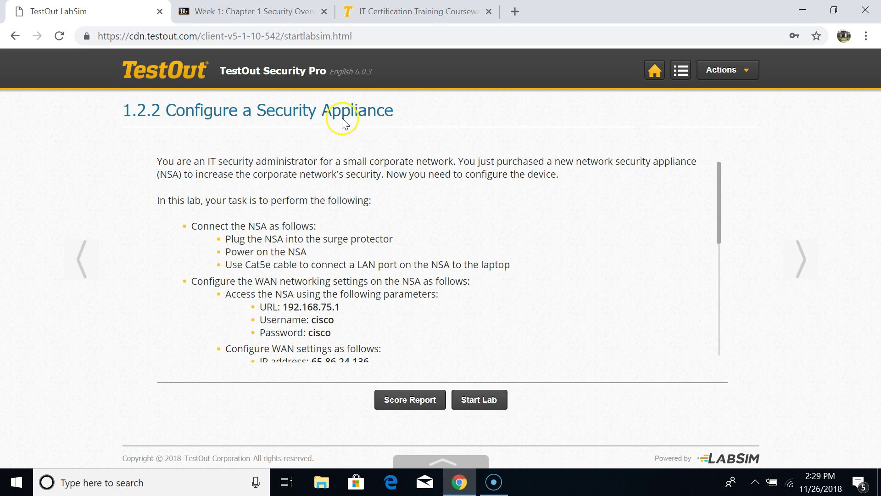
left_click(804, 260)
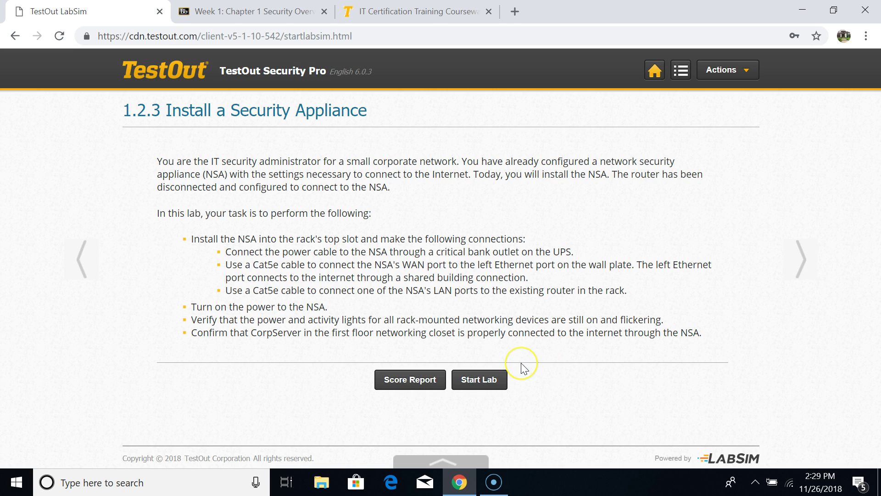
left_click(477, 381)
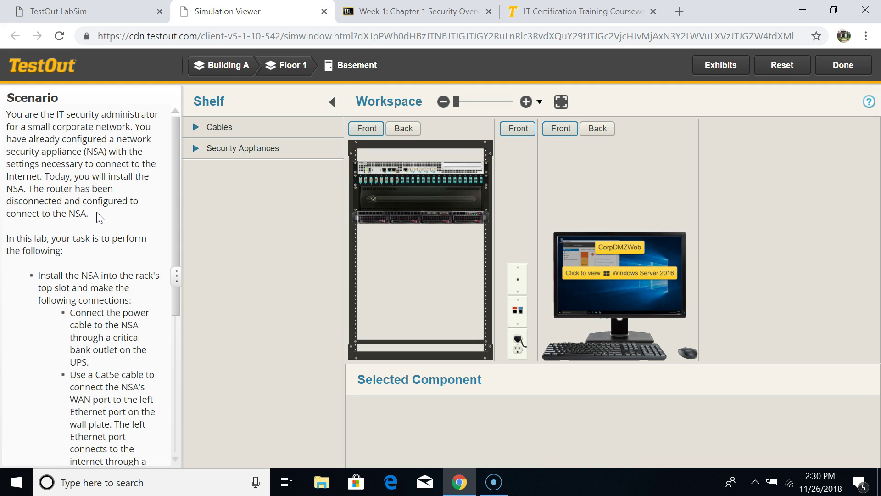
Step: Read the lab scenario and examine the exhibits network diagram around the NSA, routers, switch and server
left_click(132, 215)
left_click_drag(176, 228, 163, 138)
left_click(726, 68)
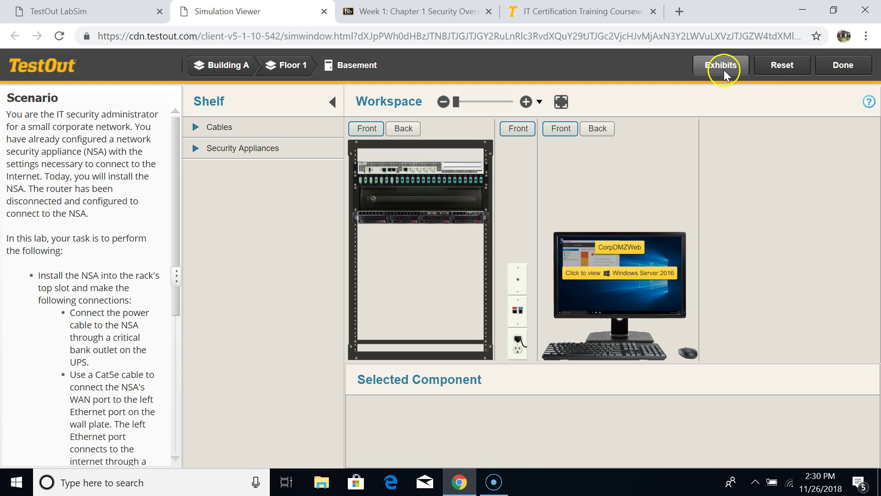
left_click(726, 69)
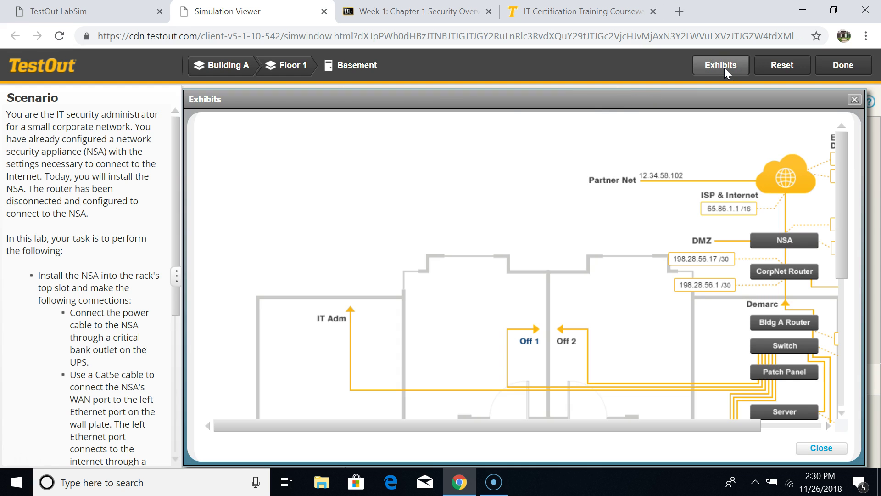
left_click(721, 64)
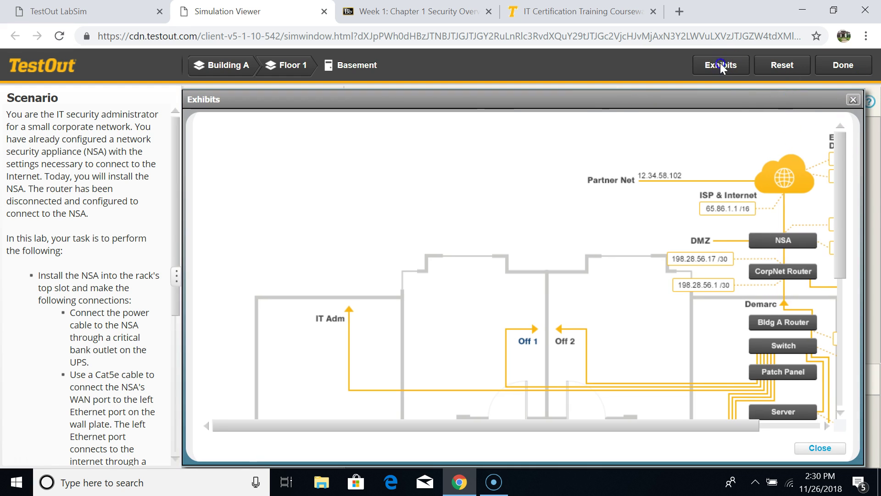
left_click(647, 414)
left_click_drag(646, 415, 728, 415)
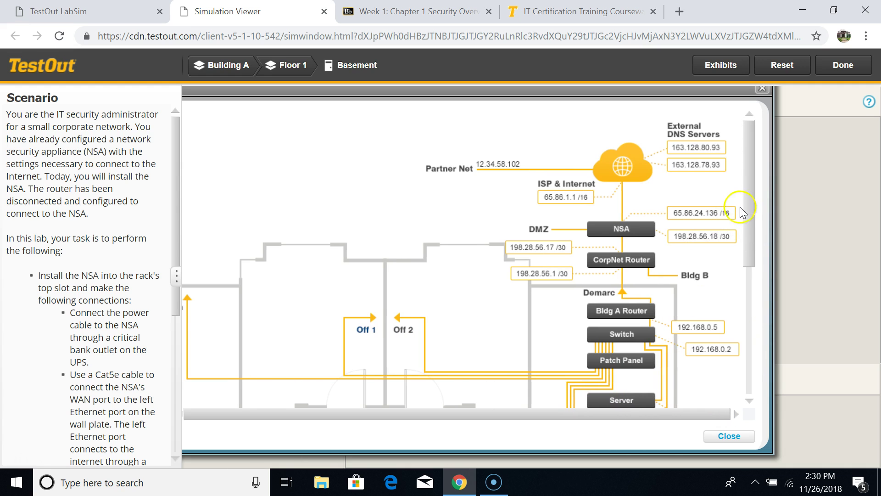
left_click_drag(749, 208, 750, 228)
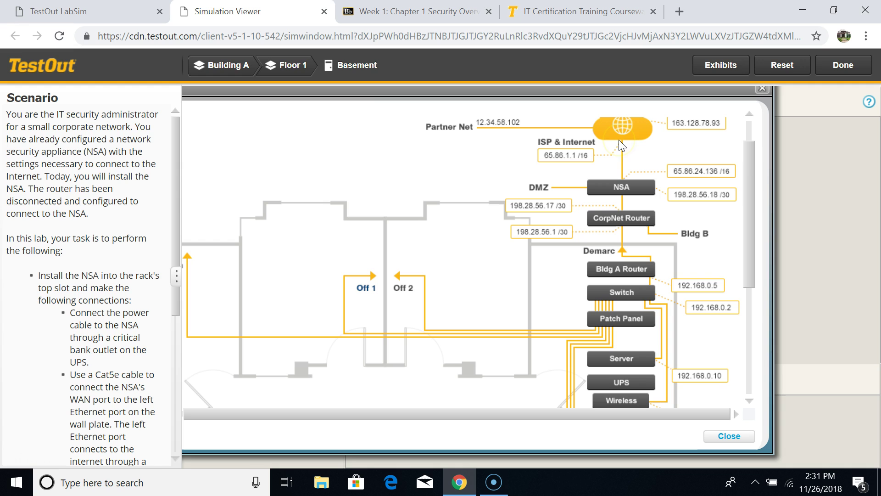
Step: Visit CorpServer and the Networking Closet hardware on Floor 1 of Building A, and close the exhibits diagram covering the workspace
left_click(278, 68)
left_click(497, 170)
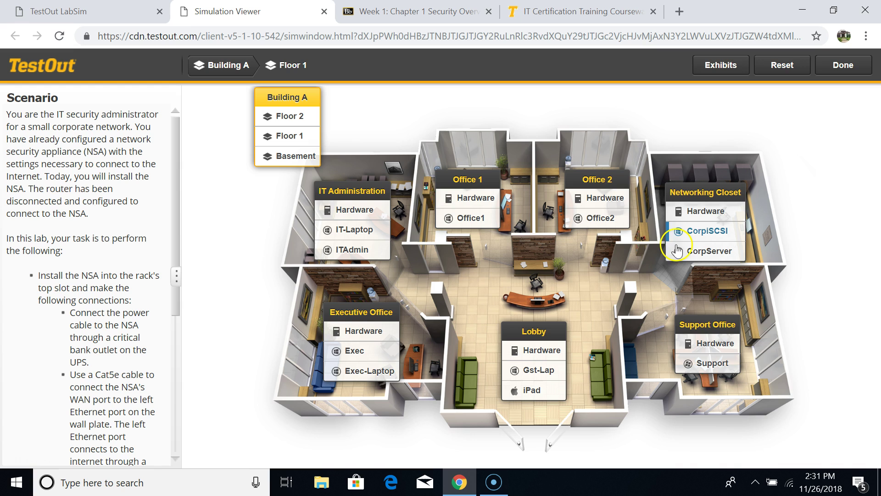
left_click(692, 254)
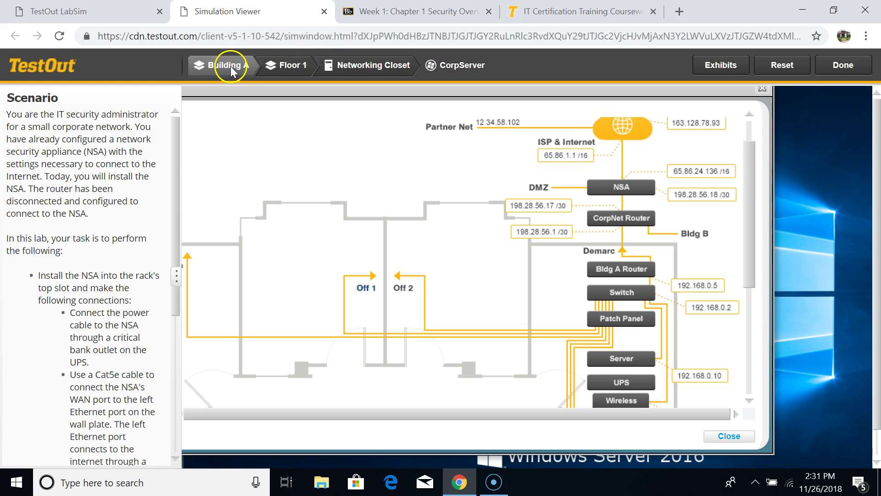
left_click(231, 65)
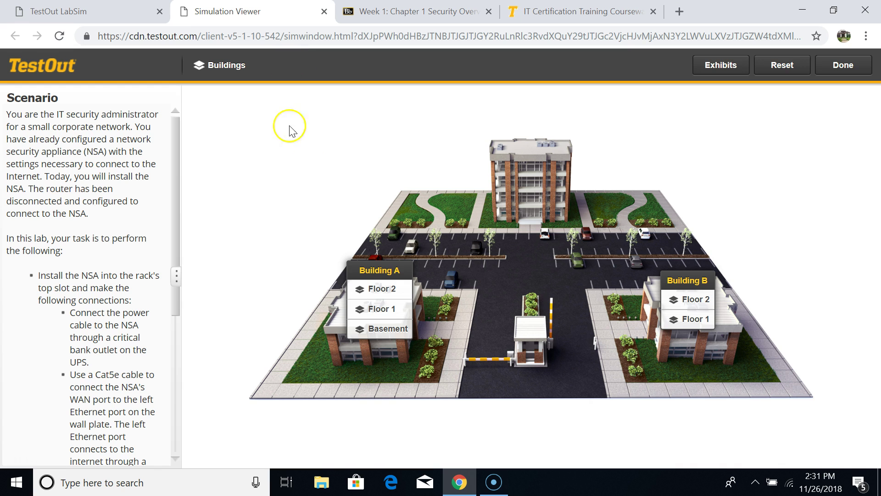
left_click(391, 308)
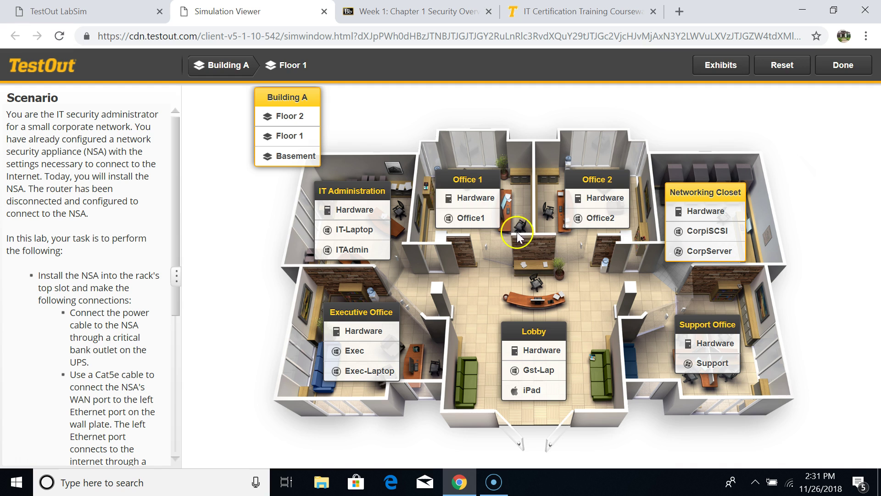
left_click(706, 210)
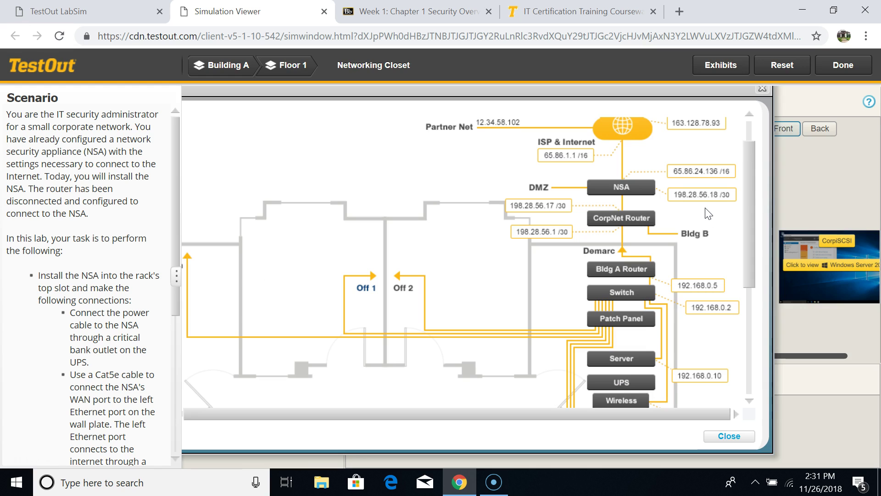
left_click(762, 89)
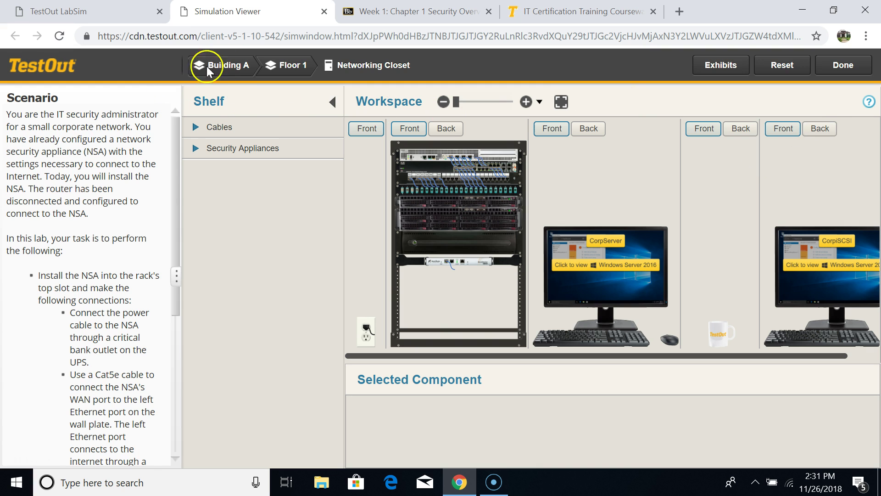
Step: Reset the lab from the buildings overview and re-examine the network diagram in the exhibits
left_click(231, 64)
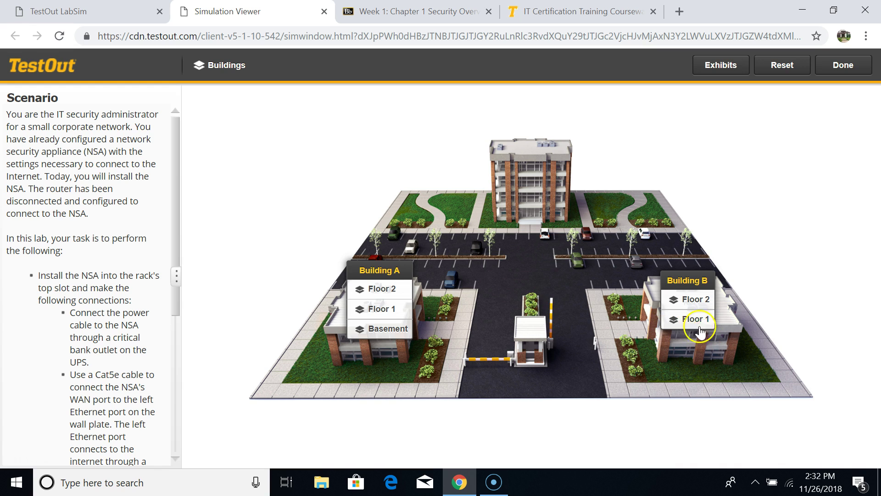
left_click(790, 66)
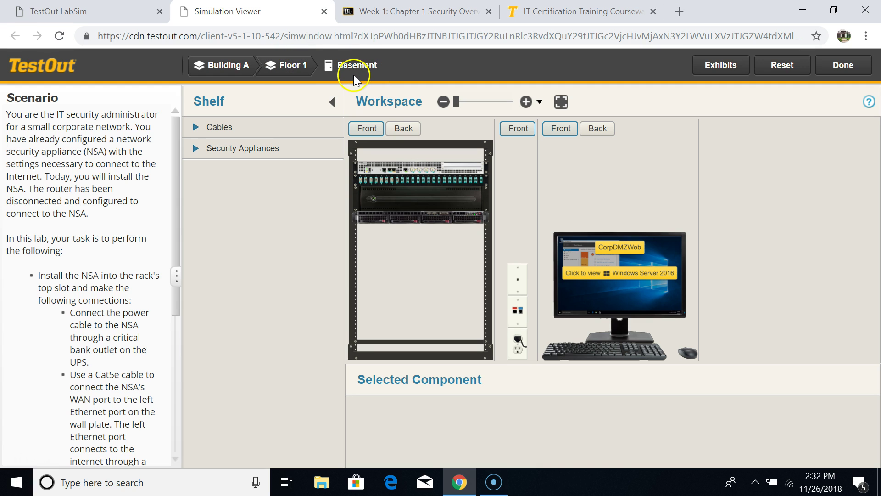
left_click(709, 69)
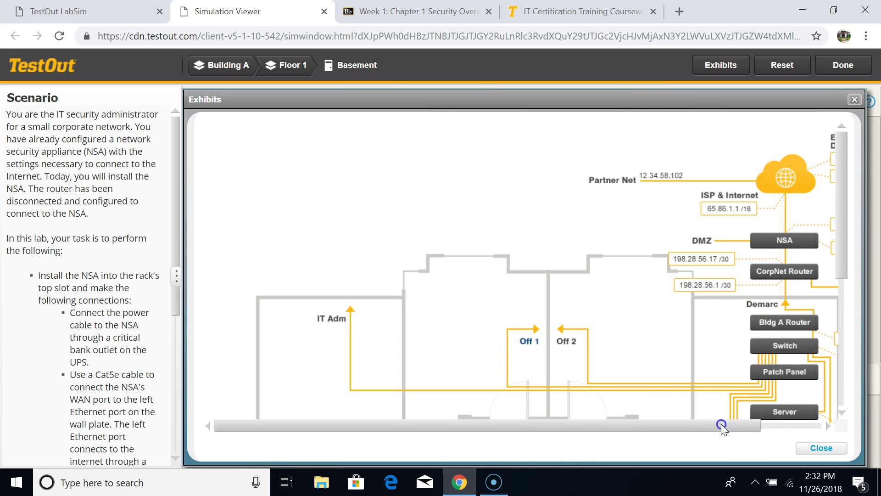
left_click_drag(723, 424, 827, 424)
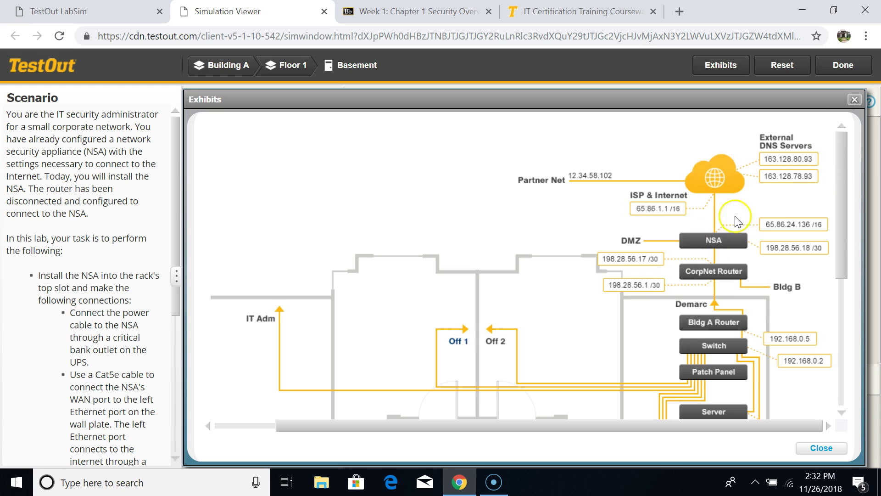
left_click(854, 100)
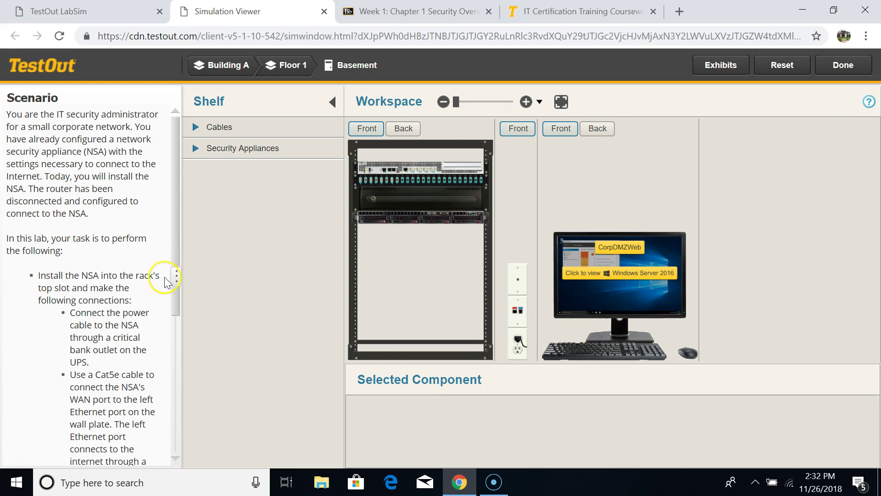
Step: Review the remaining lab tasks and install the Network Security Appliance from the shelf in the rack's lower empty space
left_click_drag(174, 248, 199, 436)
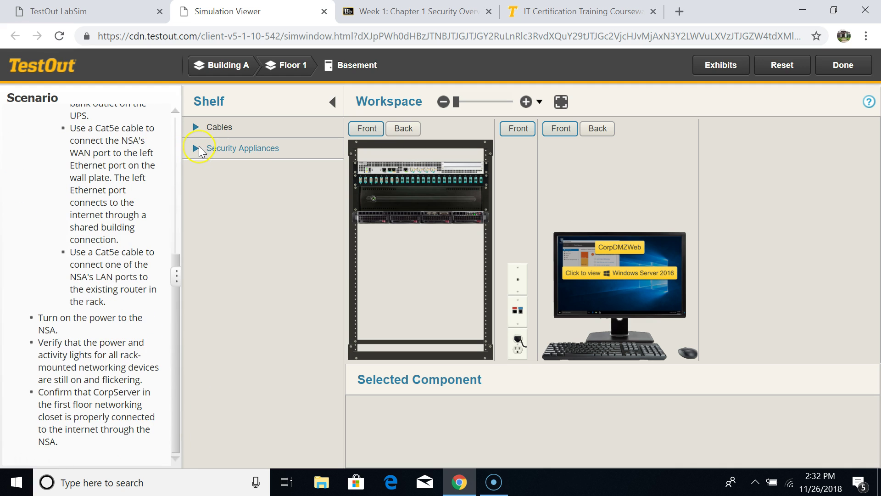
left_click(199, 146)
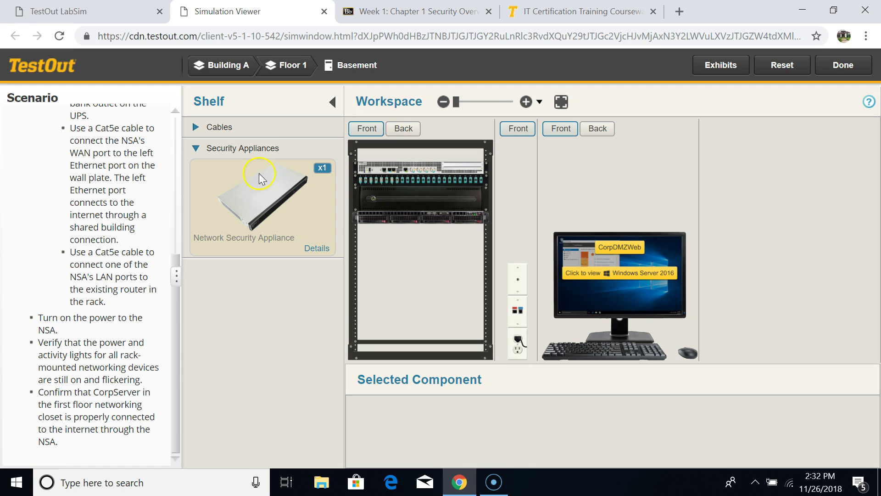
left_click_drag(271, 194, 391, 280)
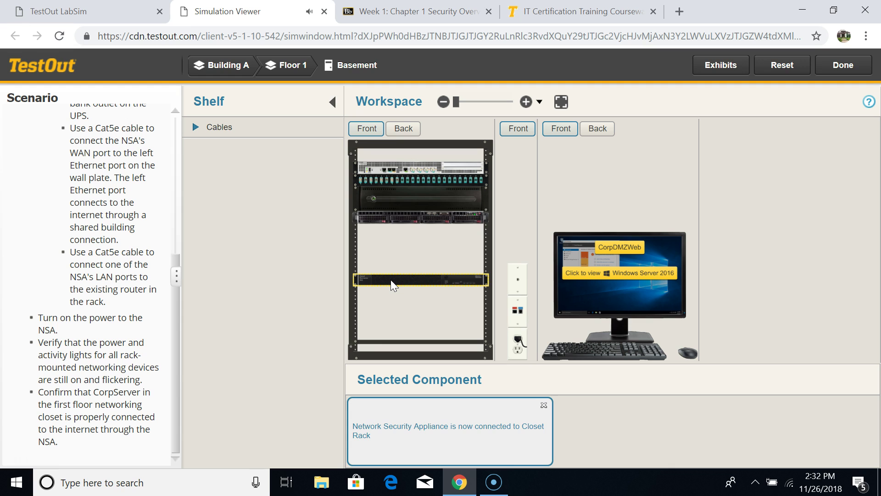
Step: At the back of the rack, connect the AC power cable from the Network Security Appliance to an outlet on the rack-mount UPS
left_click(408, 130)
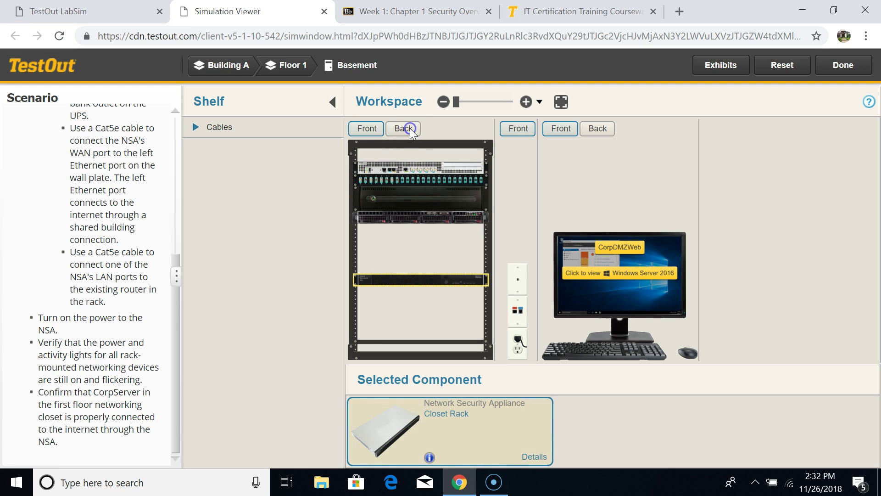
left_click(246, 124)
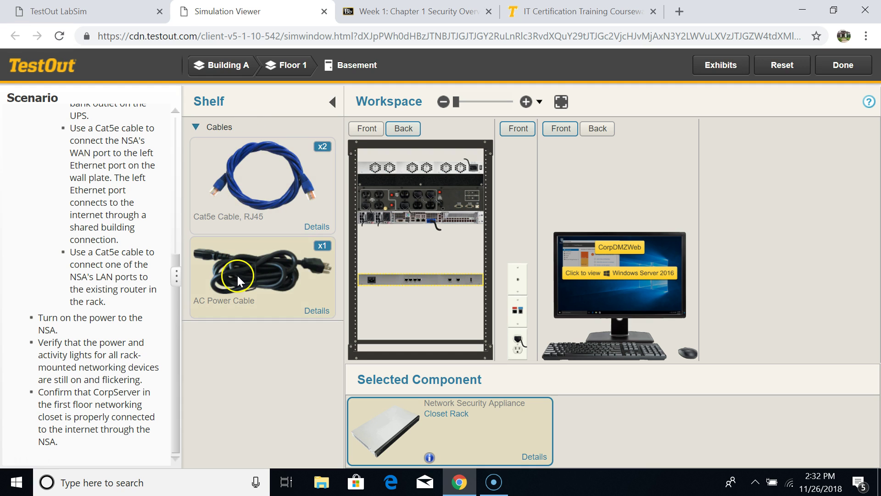
left_click_drag(240, 274, 374, 280)
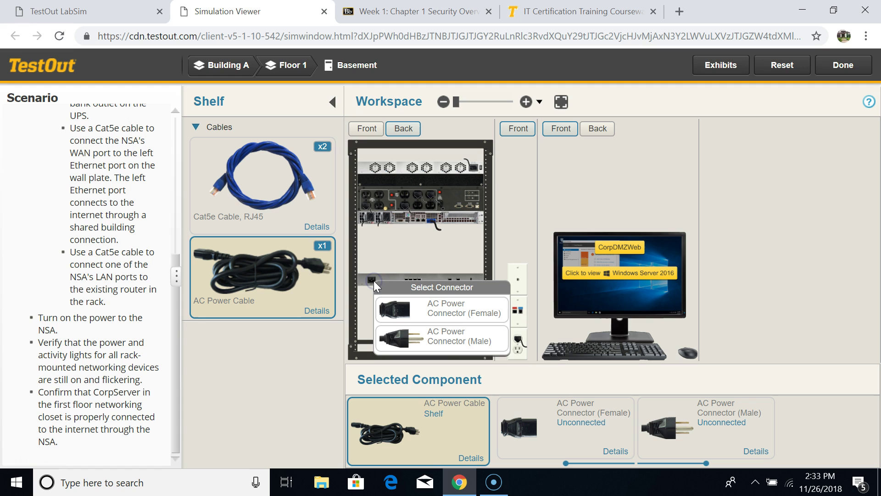
left_click(402, 305)
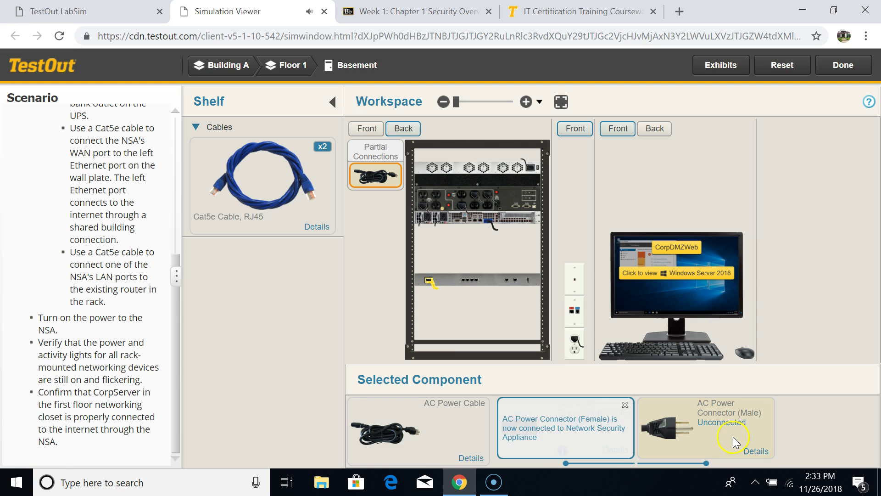
left_click_drag(734, 437, 460, 198)
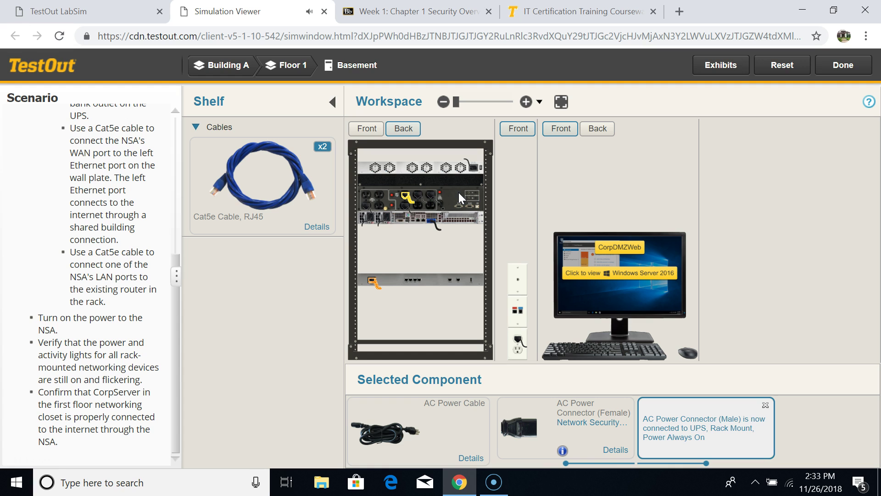
Step: Connect a Cat5e RJ45 cable from the Network Security Appliance's WAN port to the left Ethernet port on the wall plate
left_click(262, 197)
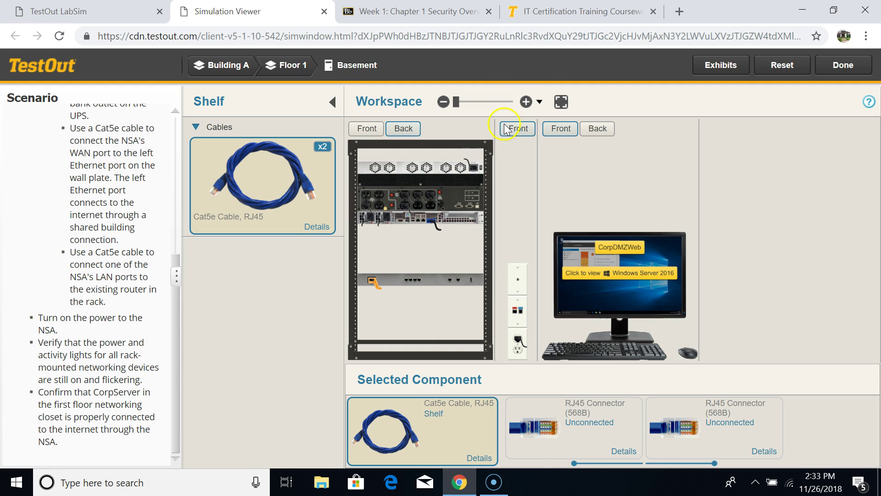
left_click(526, 102)
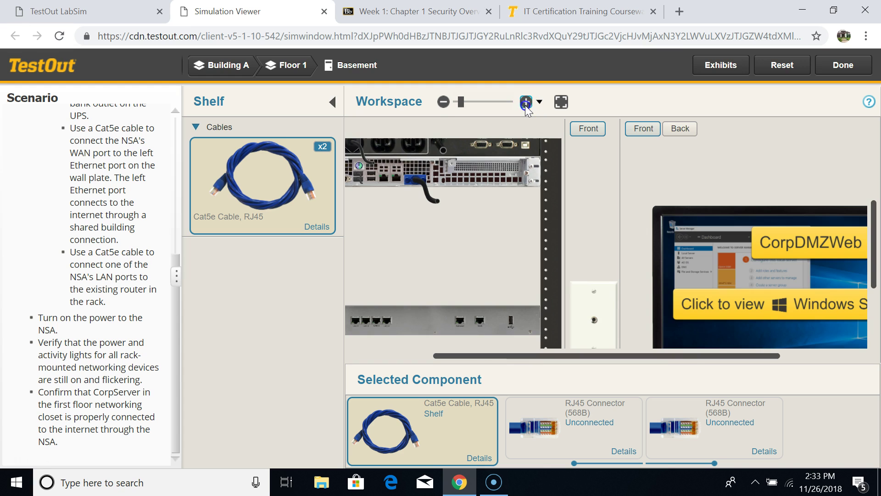
left_click(526, 102)
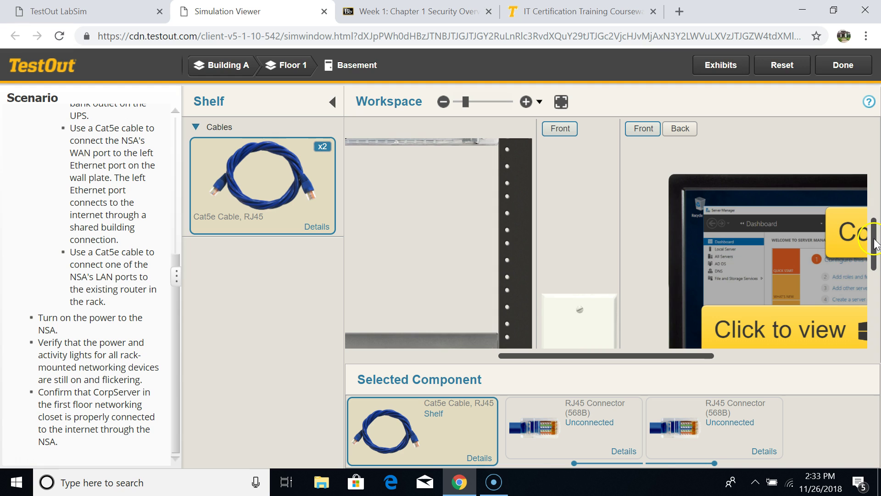
left_click_drag(873, 250, 874, 278)
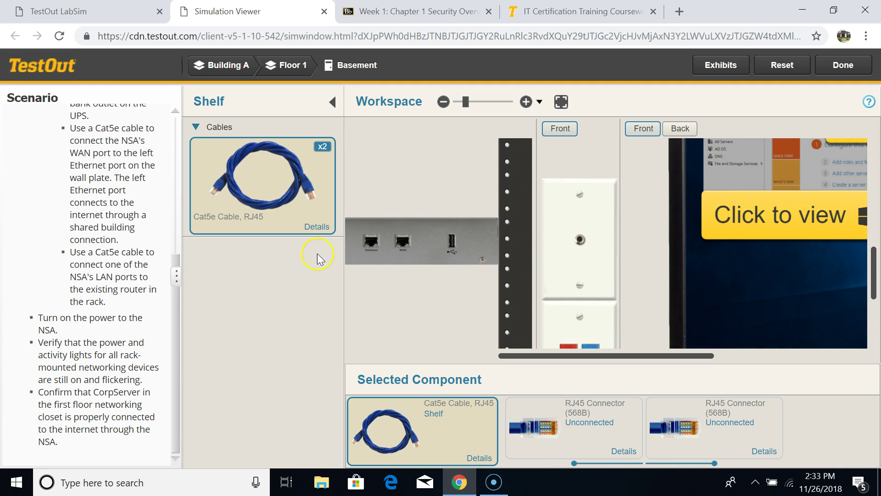
left_click_drag(241, 171, 397, 222)
left_click_drag(571, 427, 403, 249)
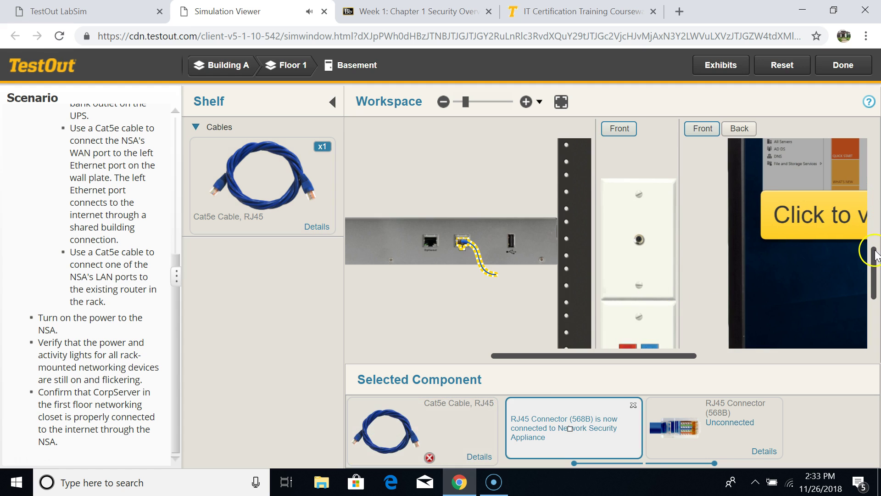
scroll(872, 253, "down", 2)
left_click_drag(714, 409, 629, 265)
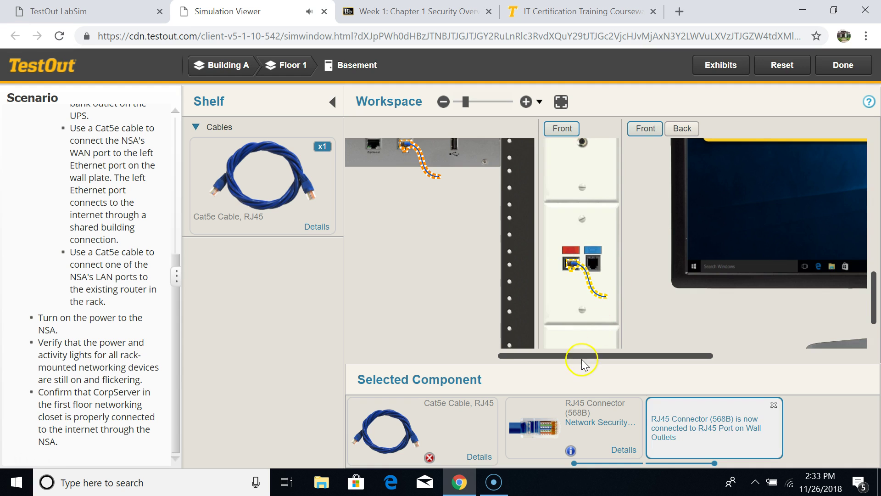
left_click_drag(582, 359, 440, 358)
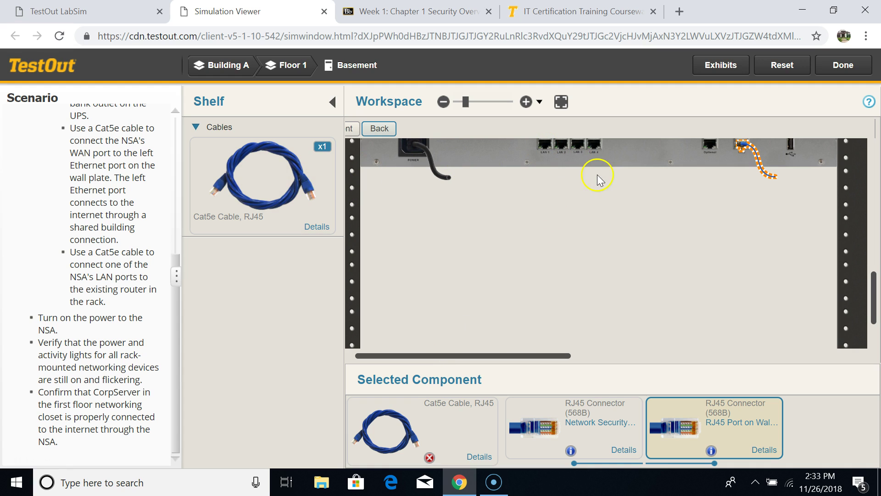
Step: Show the front of the rack and examine the ports on the existing router at the top, including its WAN port, up close
left_click_drag(874, 307, 873, 274)
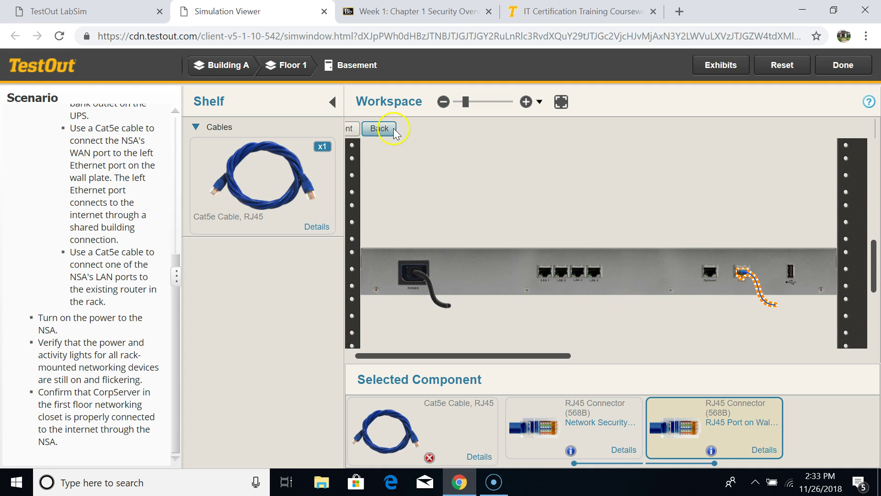
left_click(349, 130)
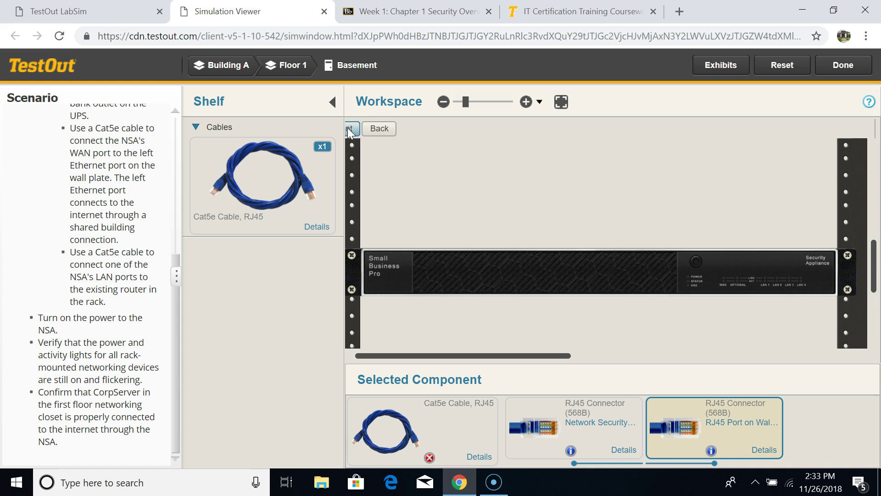
left_click_drag(870, 262, 875, 176)
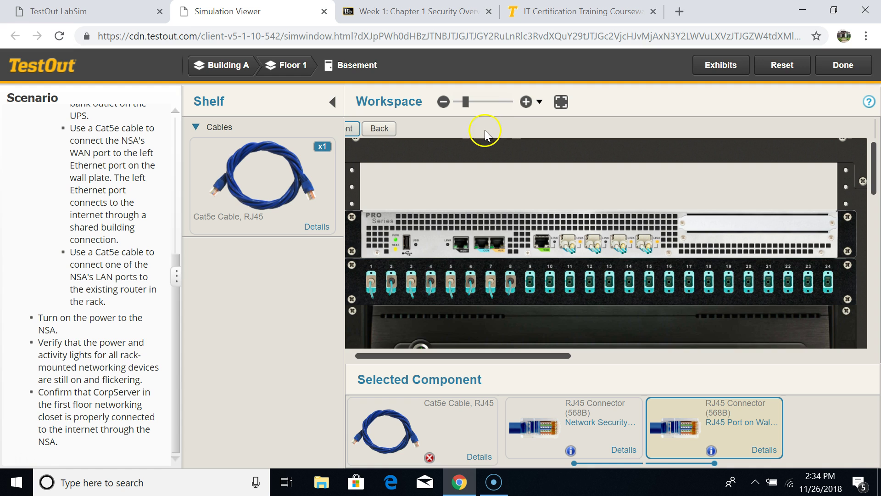
left_click(525, 101)
left_click(526, 101)
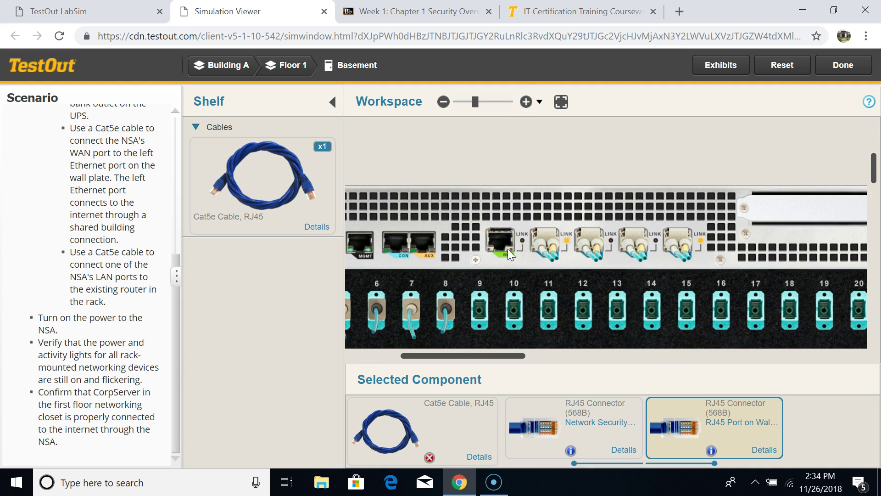
left_click(874, 161)
mouse_move(874, 169)
left_mouse_down()
mouse_move(863, 292)
mouse_move(869, 156)
left_mouse_up()
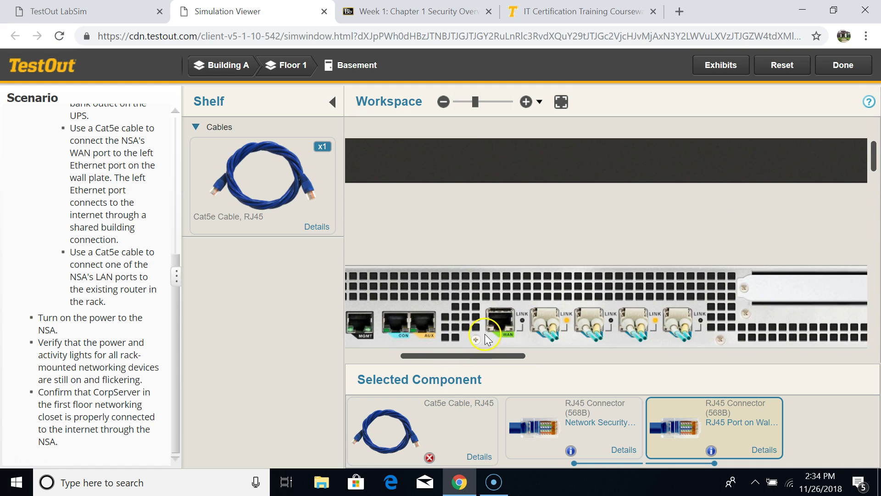
Step: Check the network diagram in the exhibits for the link between the NSA and the CorpNet Router, then close it
left_click(704, 66)
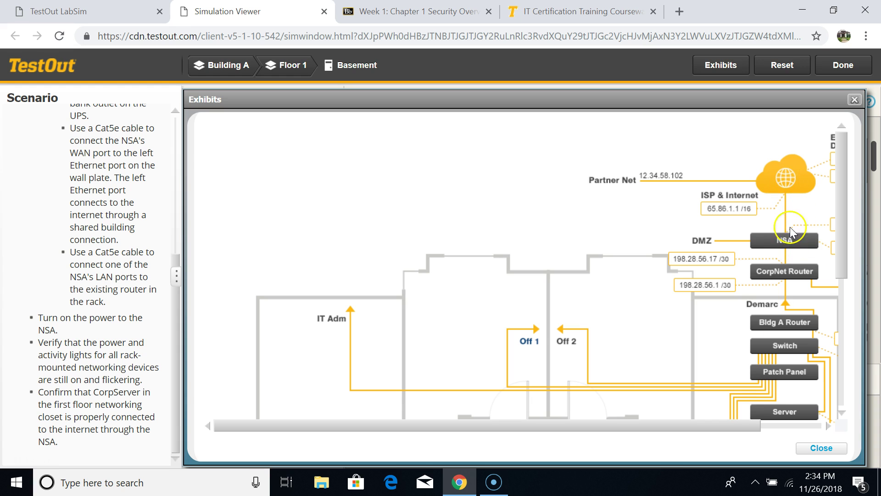
left_click_drag(740, 425, 790, 426)
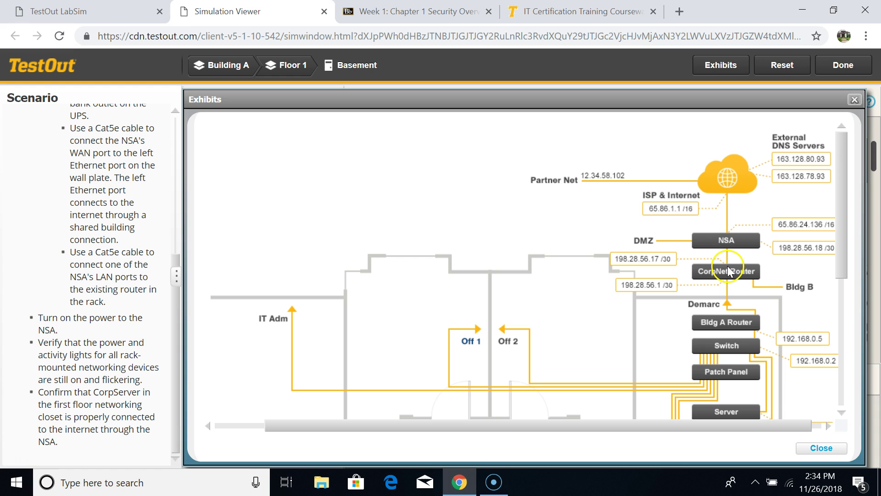
left_click(854, 101)
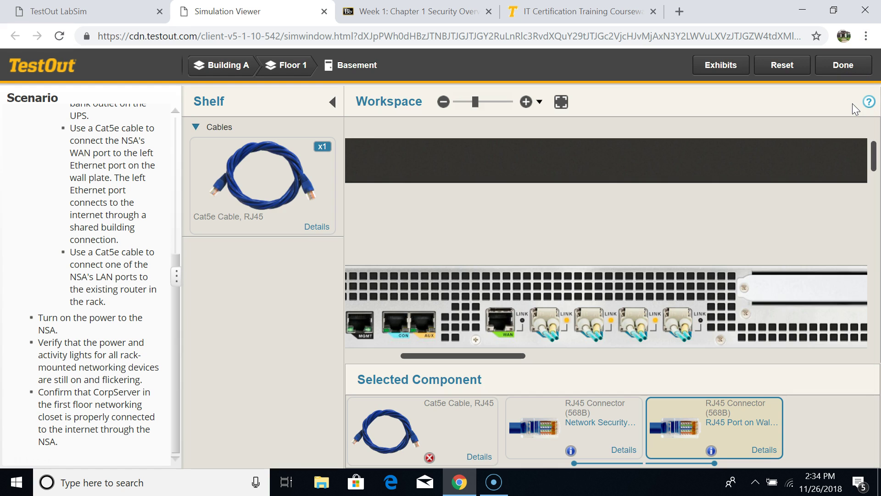